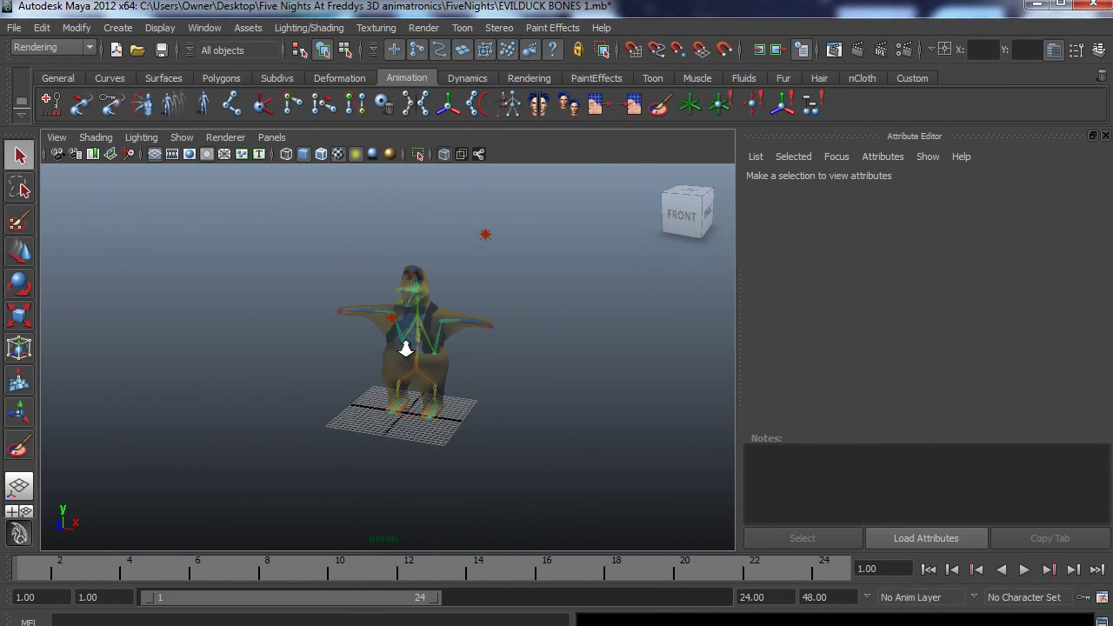
- Orbit in to view the duck rig from the front-right and pick its body mesh
alt+right_drag(405, 349, 542, 444)
alt+drag(542, 444, 509, 427)
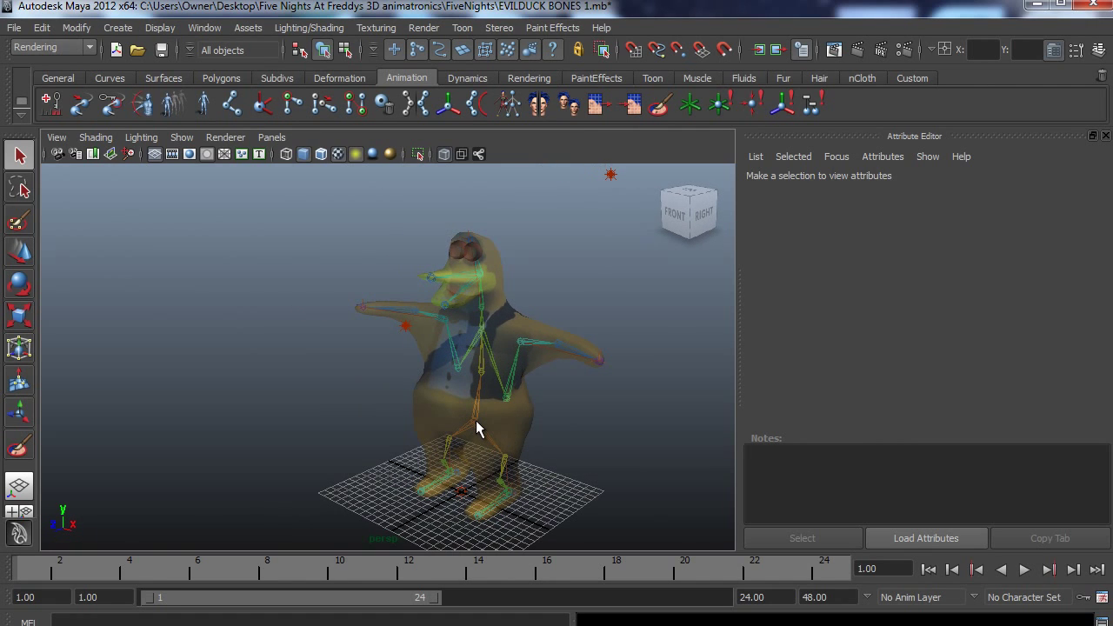
click(476, 420)
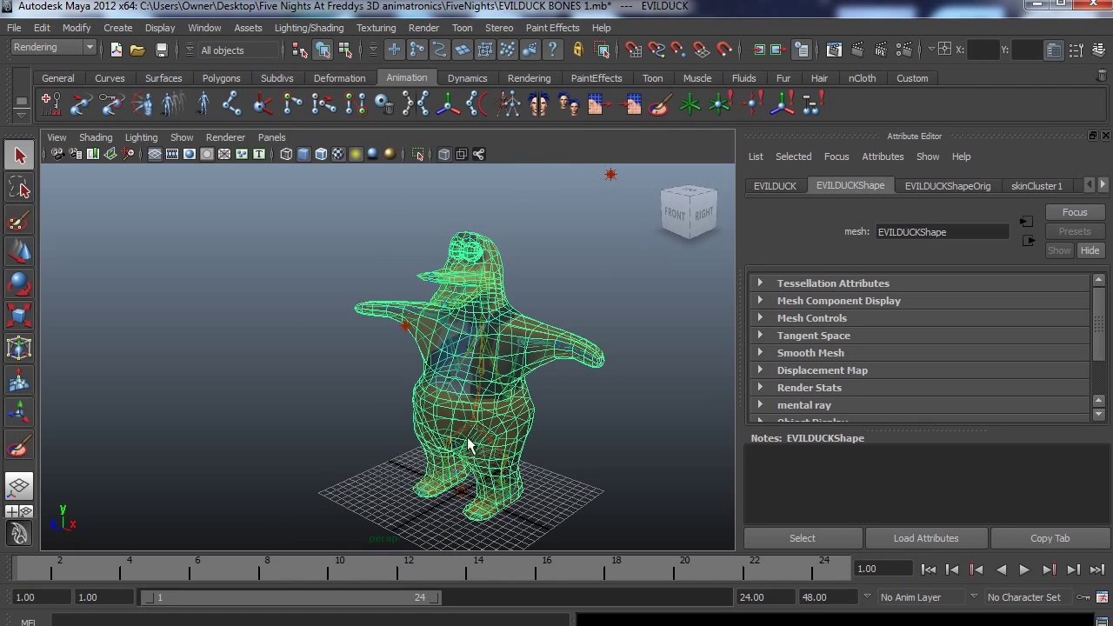
- Switch the selection mask to the Animation preset and select the root joint joint1
click(190, 49)
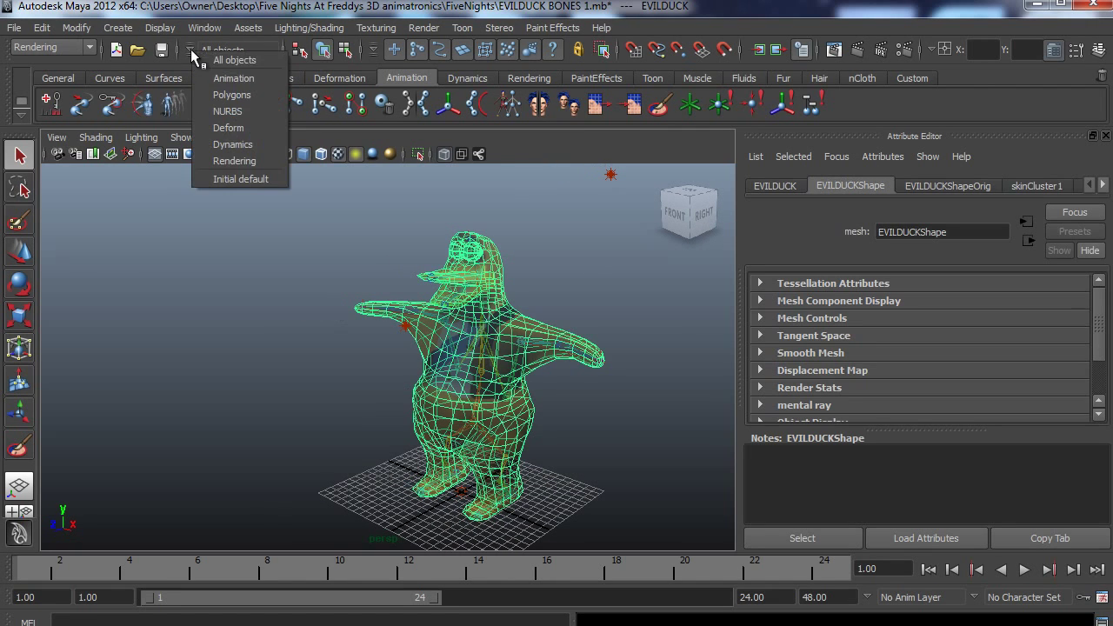
click(228, 79)
click(596, 429)
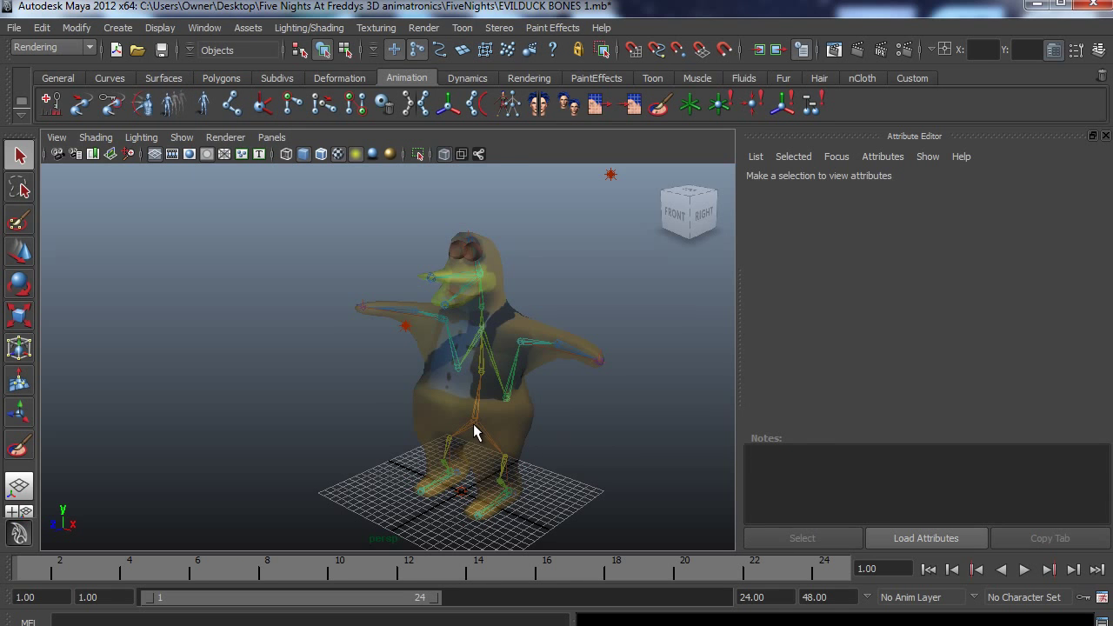
click(474, 432)
alt+drag(474, 432, 459, 372)
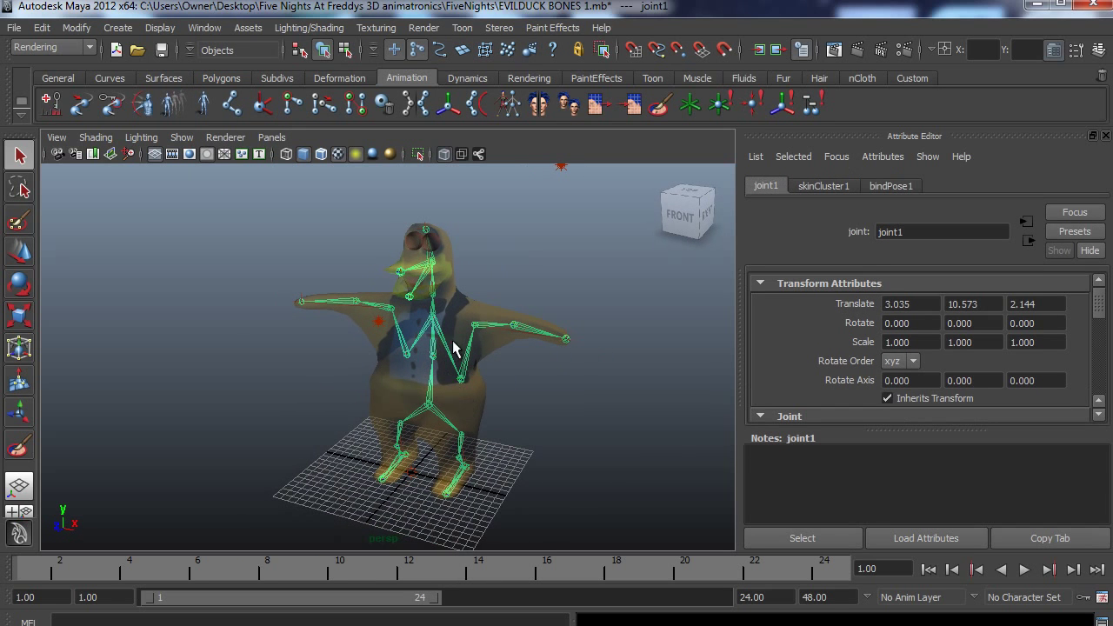
alt+drag(530, 423, 473, 425)
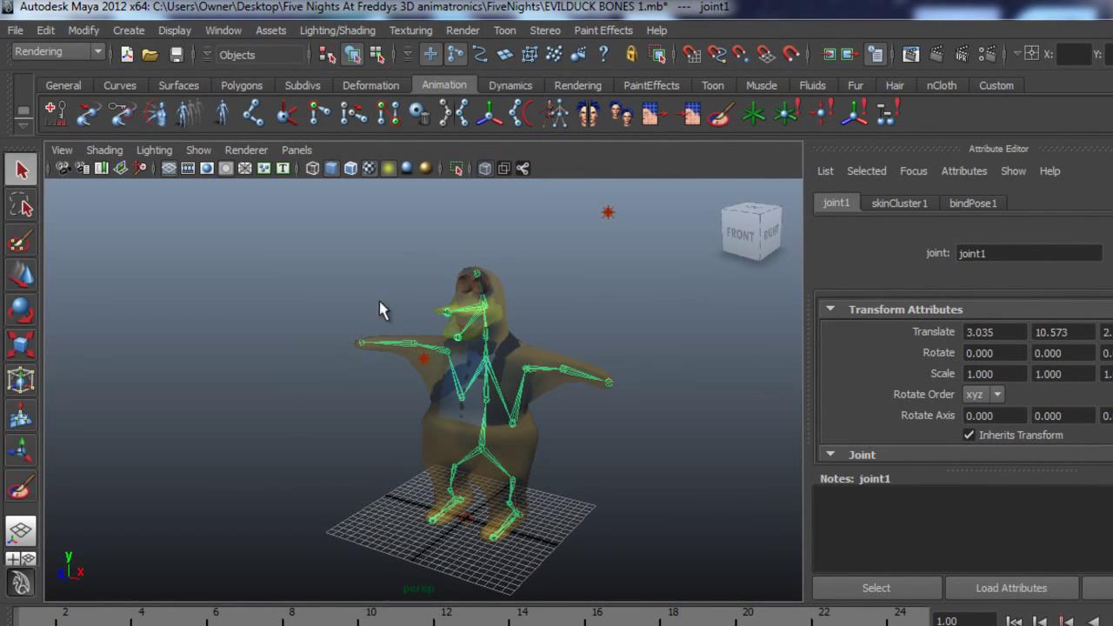
- Create a new perspective camera from the viewport's Panels > Perspective > New
click(304, 153)
mouse_move(348, 168)
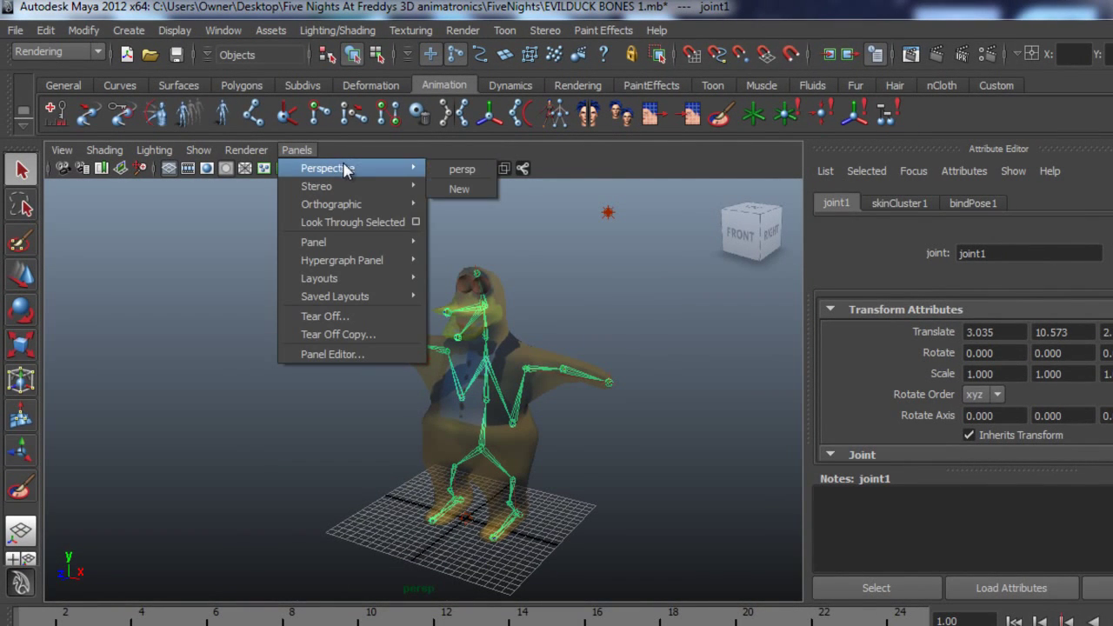
click(483, 189)
- Rename the new camera from persp1 to 'scarycam' in the Attribute Editor
click(839, 203)
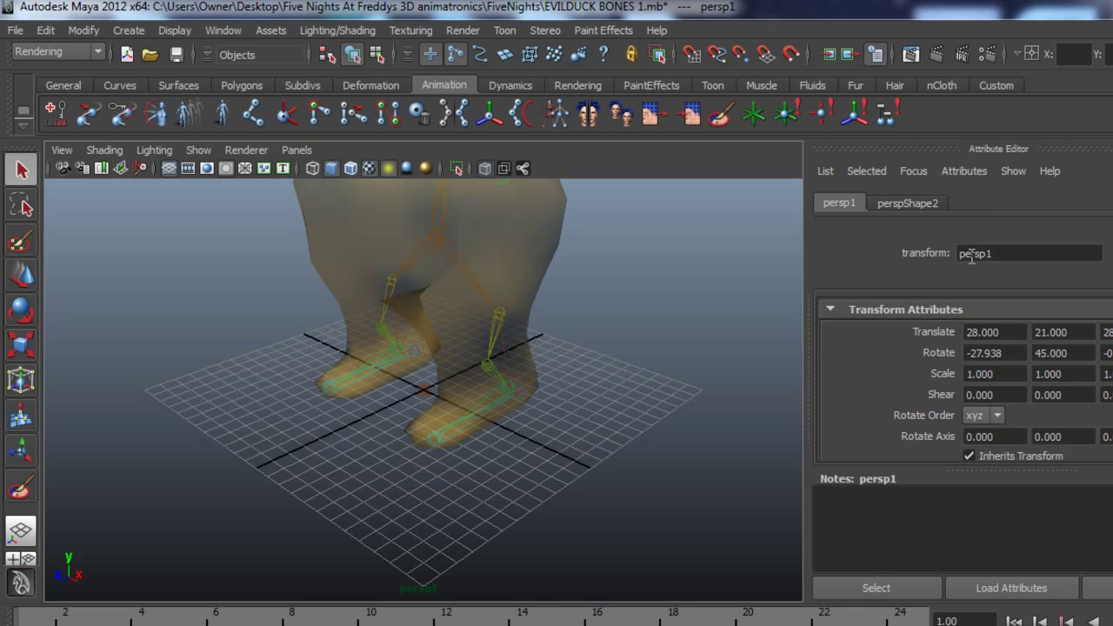
drag(1007, 257, 904, 281)
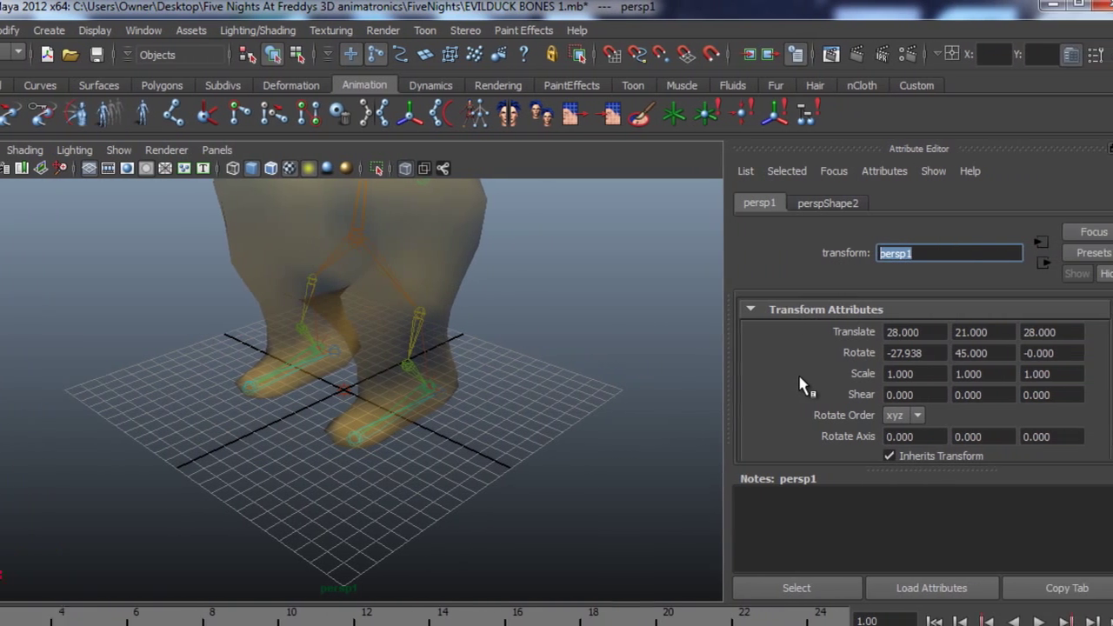
text(s)
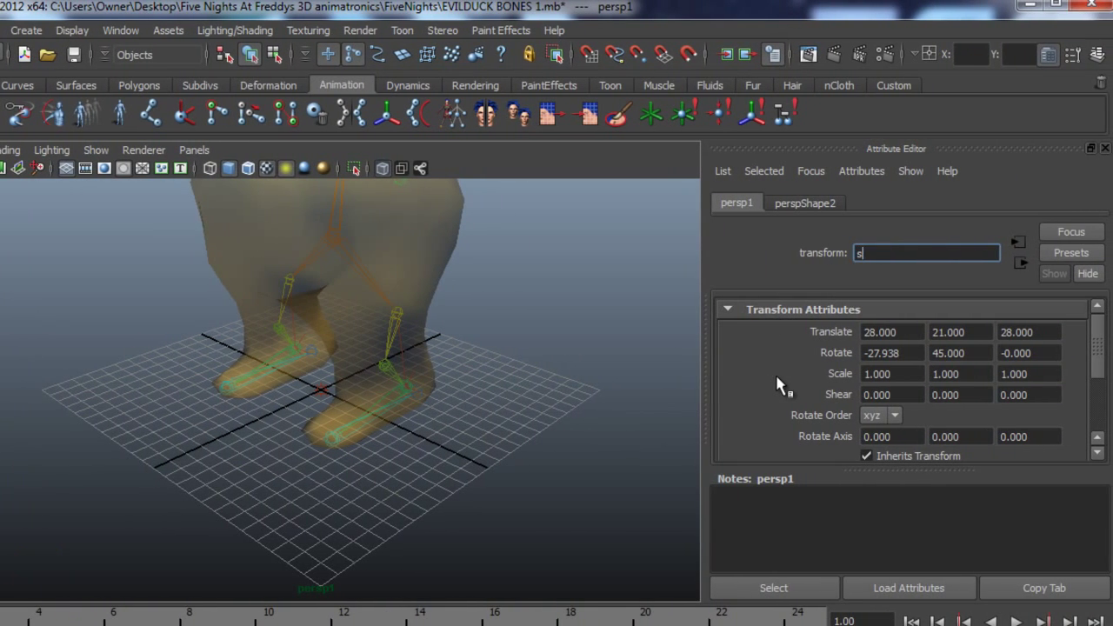
text(carycam)
key(Return)
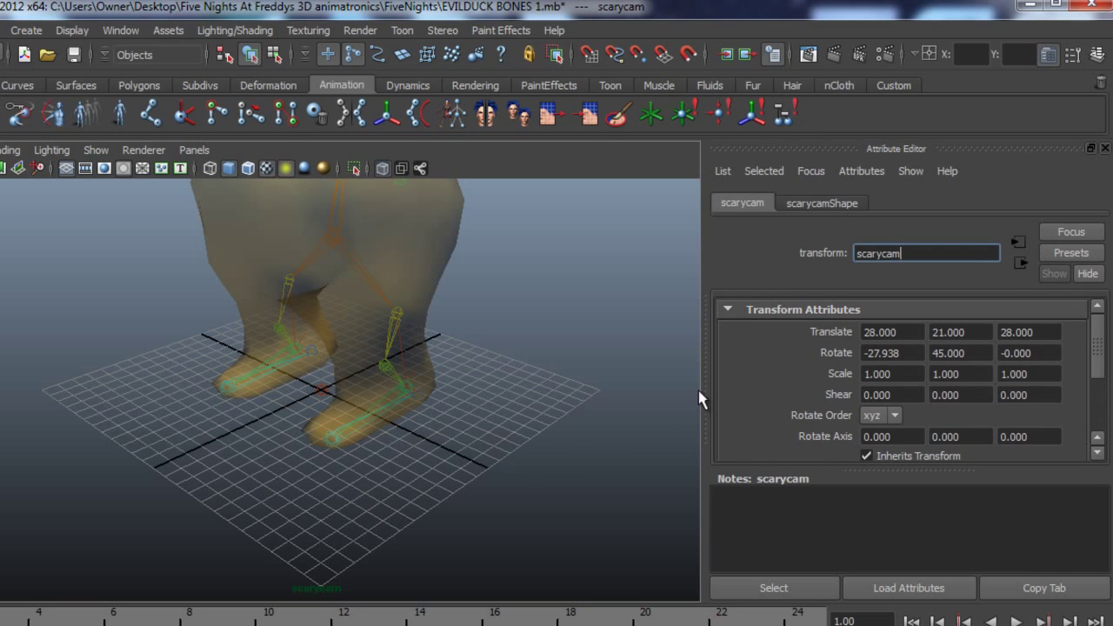
alt+middle_drag(385, 306, 472, 373)
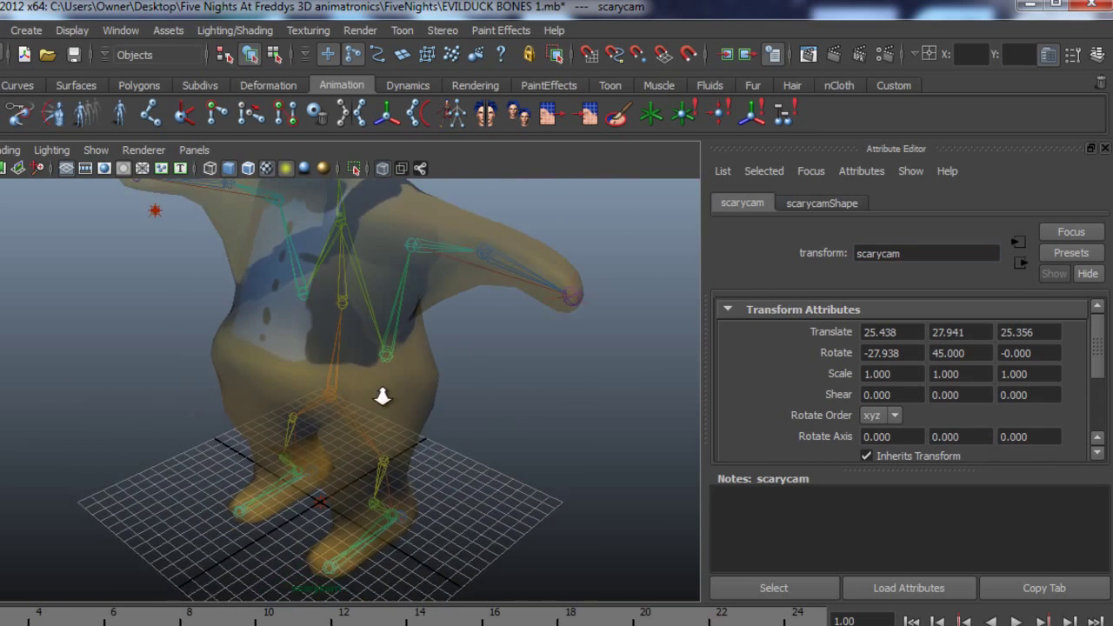
- Frame scarycam tightly on the duck's face, then at frame 1 raise it into empty sky
alt+right_drag(385, 392, 388, 369)
mouse_move(389, 370)
alt+mouse_down()
mouse_move(426, 378)
mouse_move(391, 367)
mouse_move(401, 352)
mouse_move(373, 392)
mouse_move(373, 368)
alt+mouse_up()
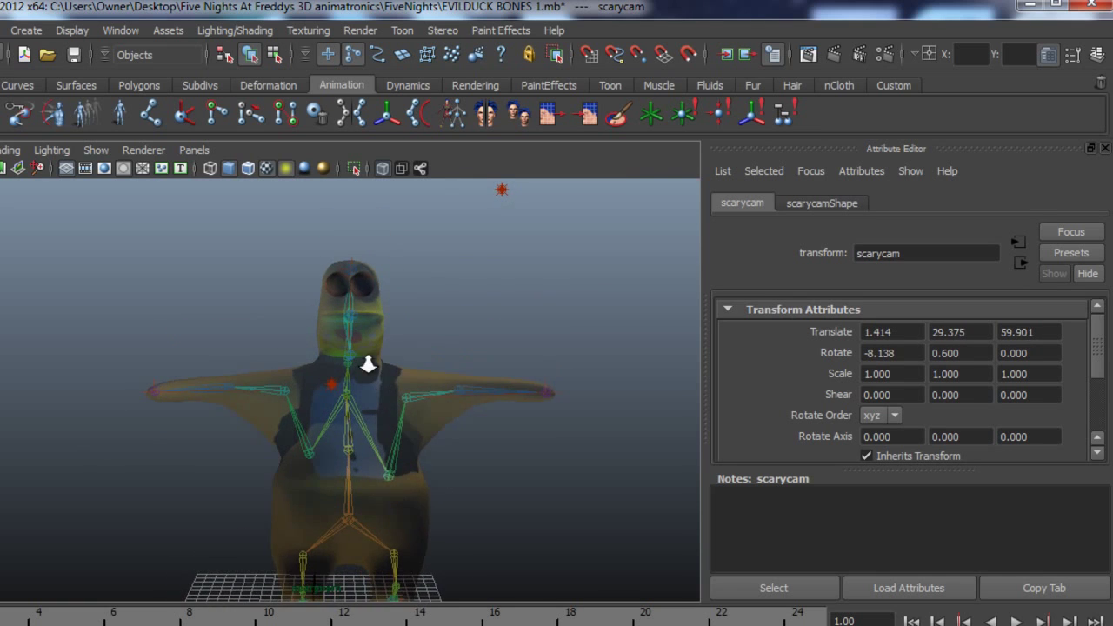
alt+right_drag(373, 368, 409, 380)
alt+middle_drag(409, 379, 323, 390)
alt+right_drag(323, 390, 405, 426)
mouse_move(405, 426)
alt+mouse_down()
mouse_move(373, 427)
mouse_move(388, 429)
alt+mouse_up()
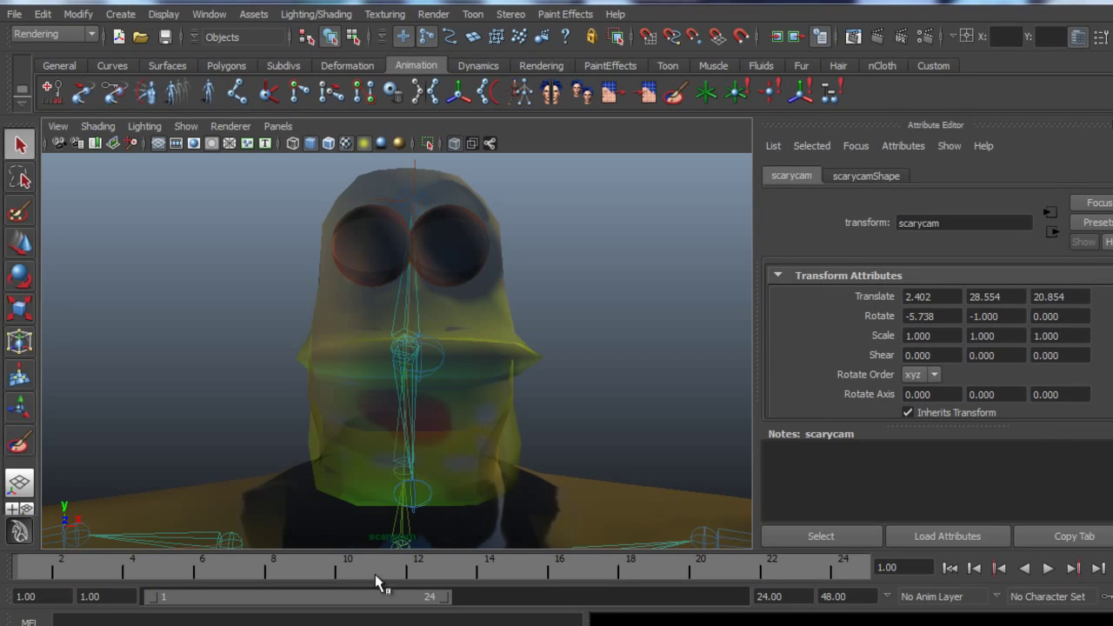
drag(375, 574, 26, 567)
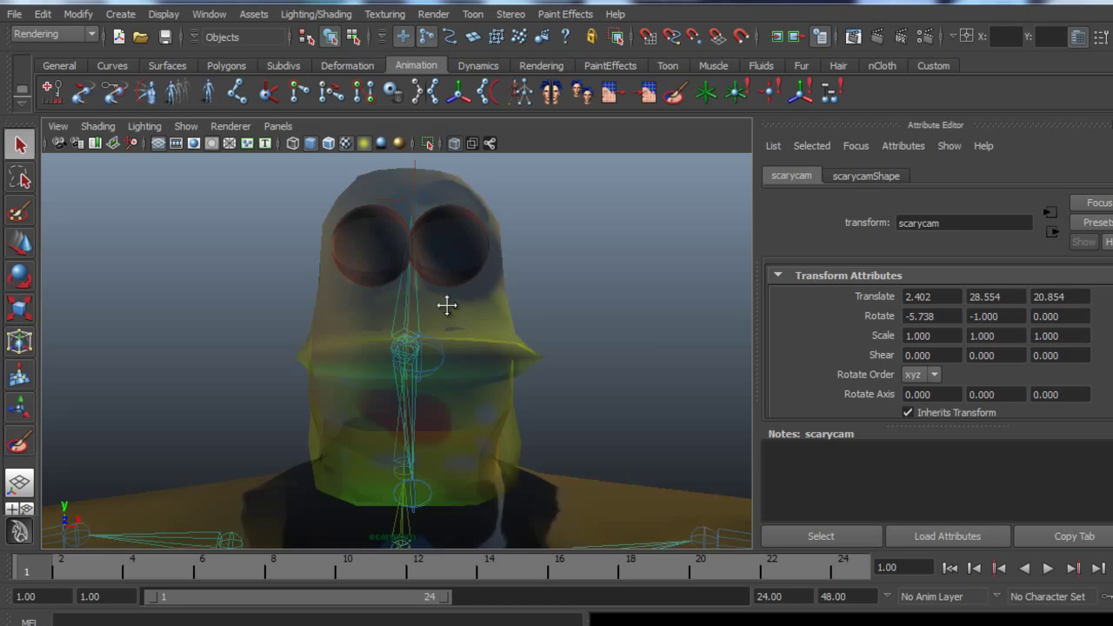
alt+middle_drag(447, 304, 436, 497)
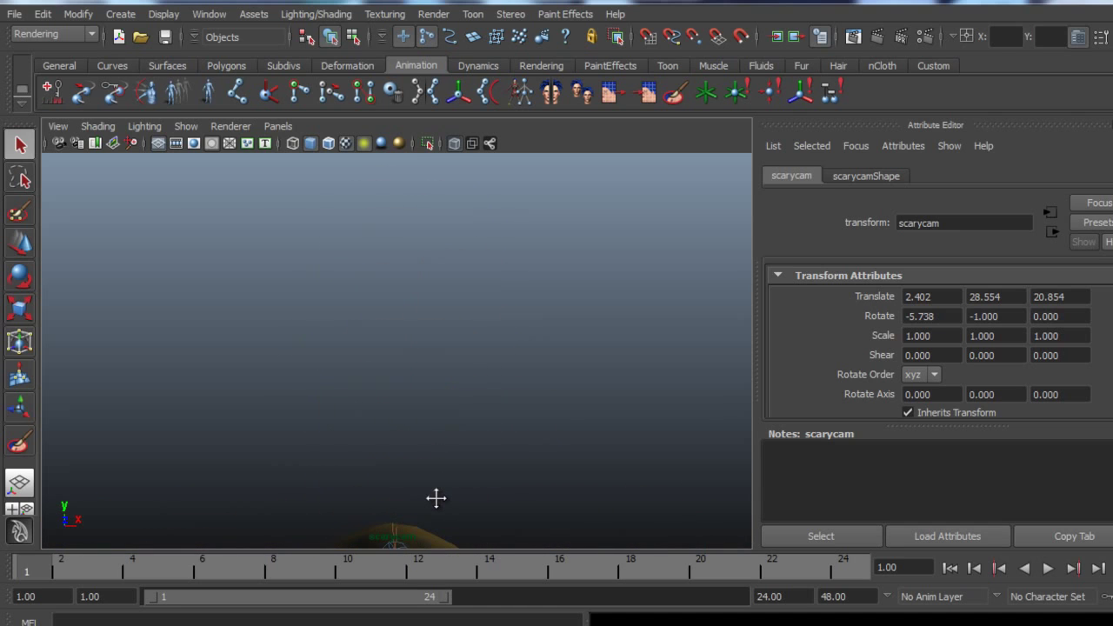
- Key scarycam at frame 1, then at frame 6 bring it down onto the duck's head
key(s)
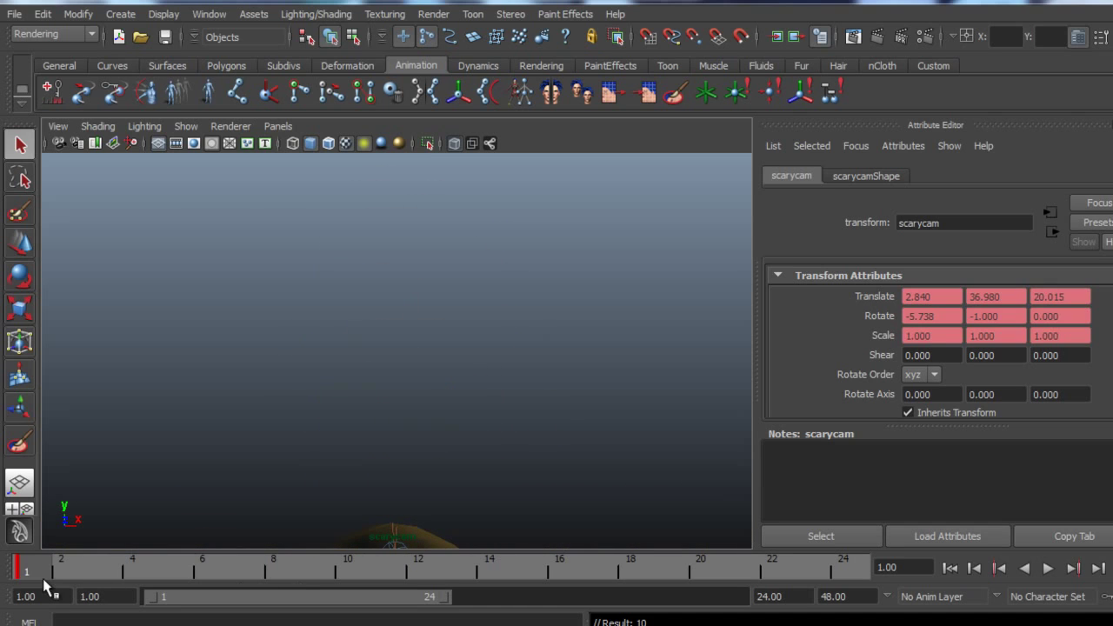
drag(35, 567, 216, 576)
alt+middle_drag(484, 475, 472, 303)
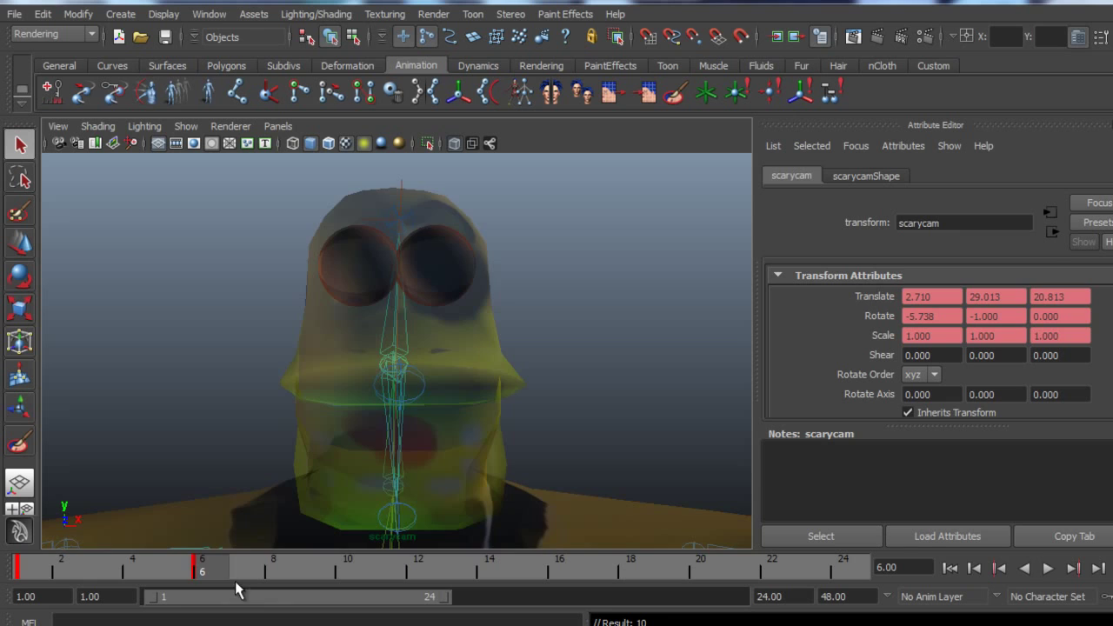
- Play back the camera drop and refine the frame-6 framing of the duck's head
click(1048, 568)
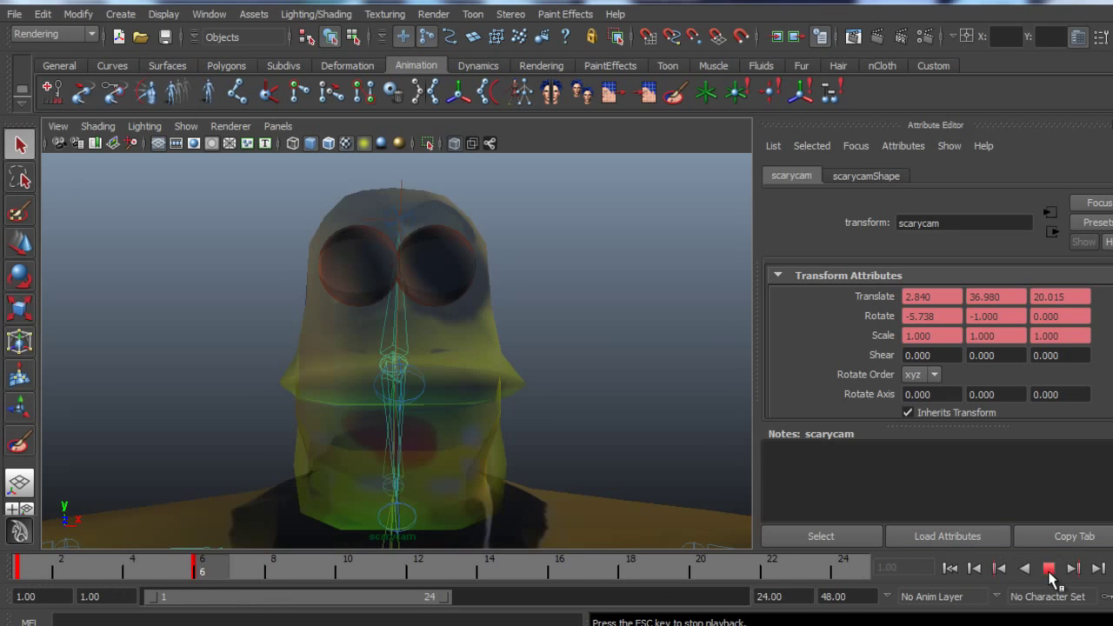
click(1050, 568)
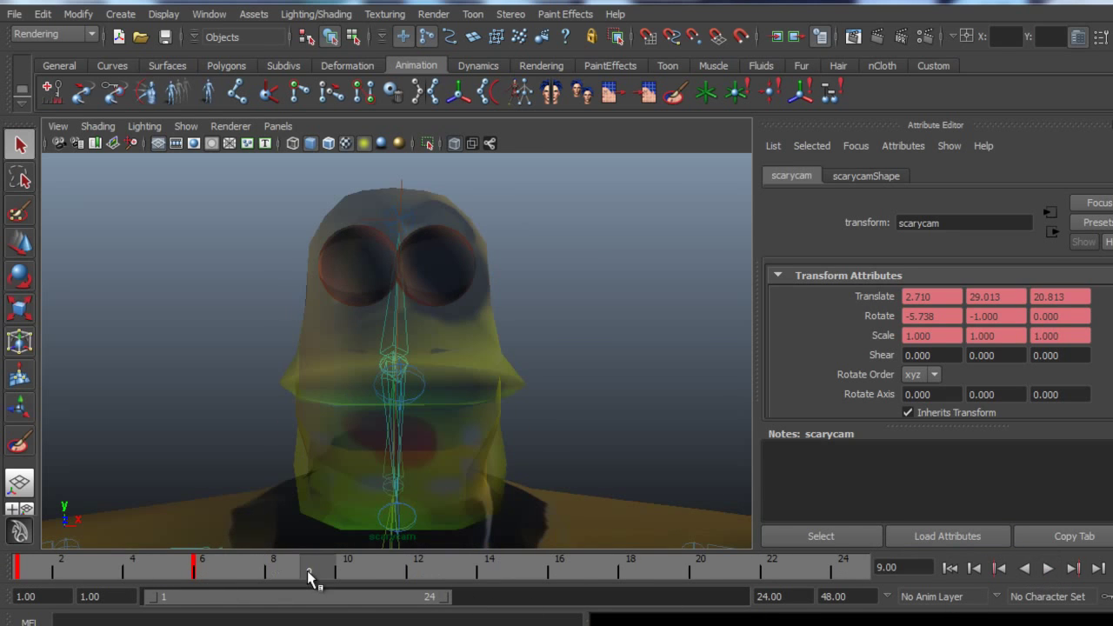
drag(307, 570, 201, 570)
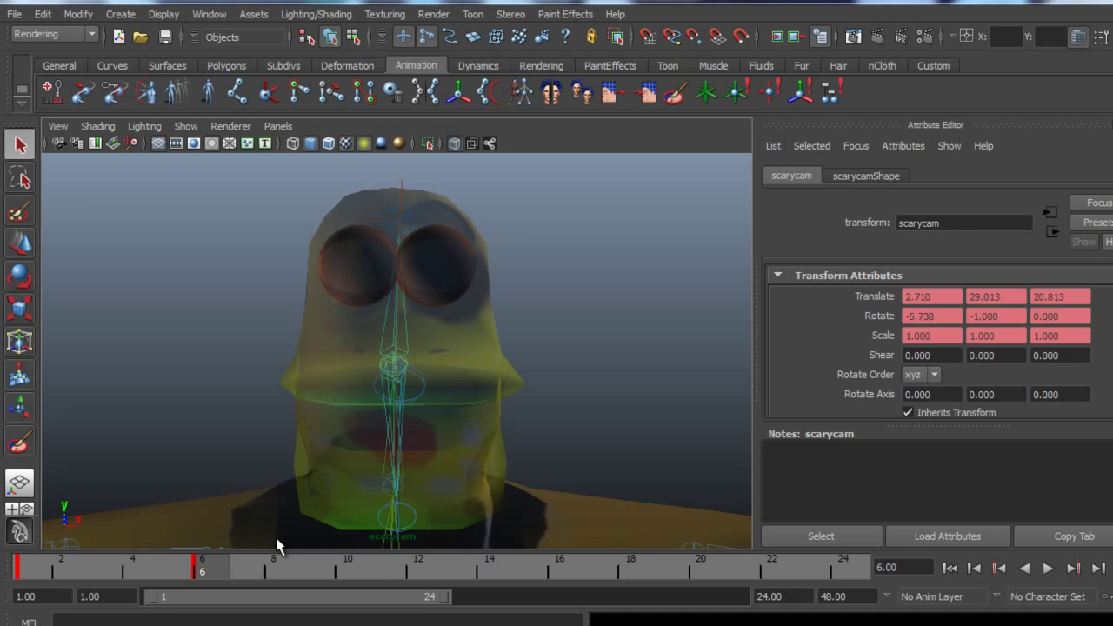
alt+middle_drag(461, 501, 461, 478)
scroll(470, 414, down, 2)
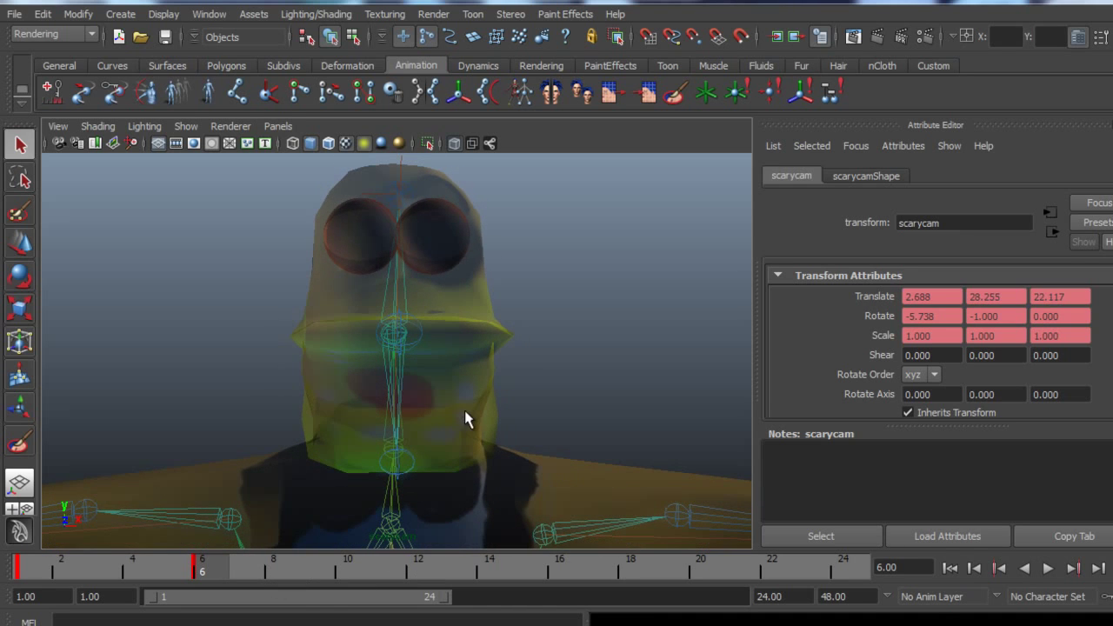
key(alt+v)
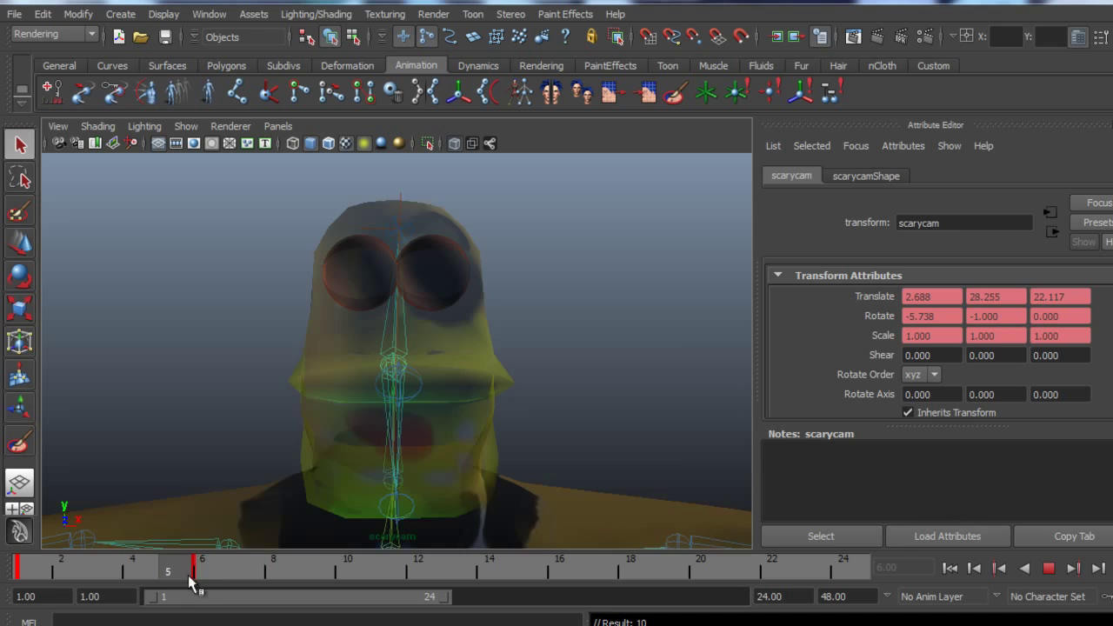
key(alt+v)
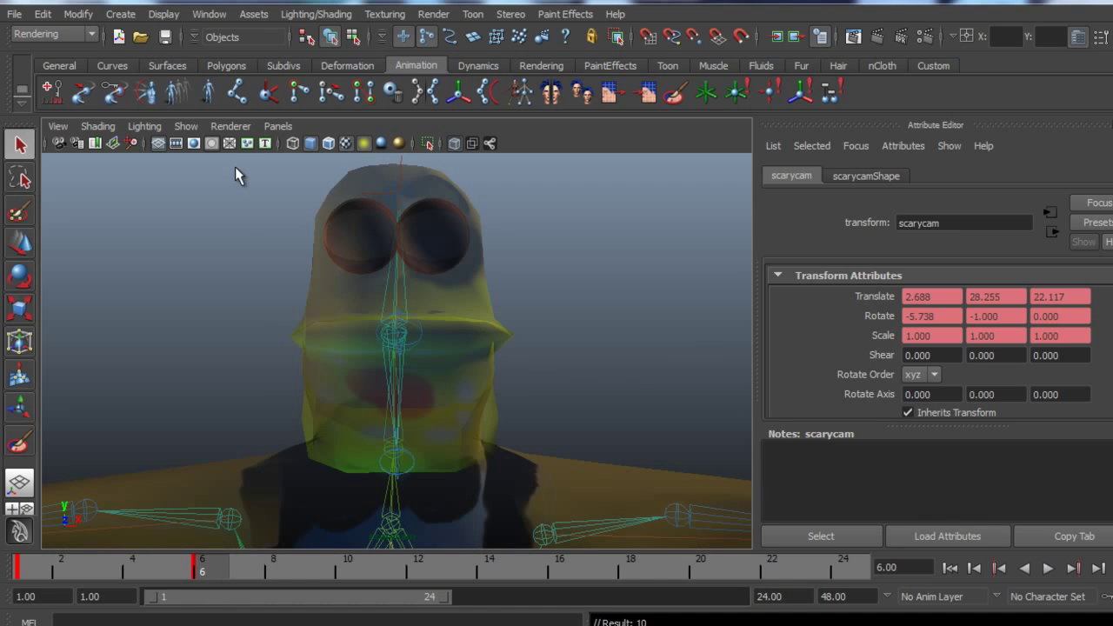
- Rotate the duck's left and right leg joints, then play back to check them
click(236, 527)
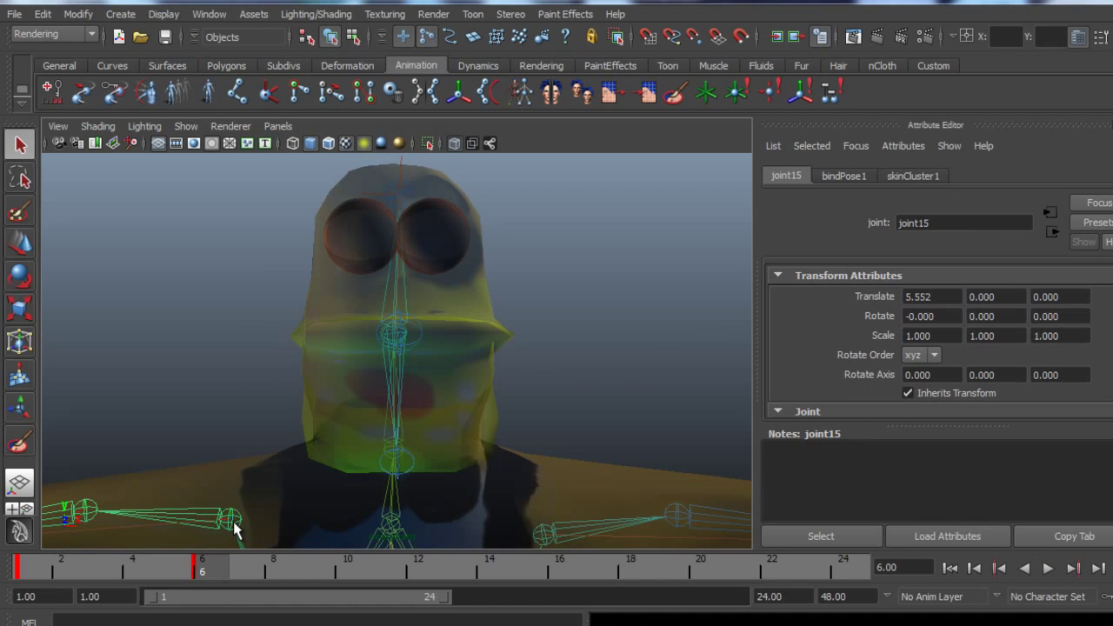
key(e)
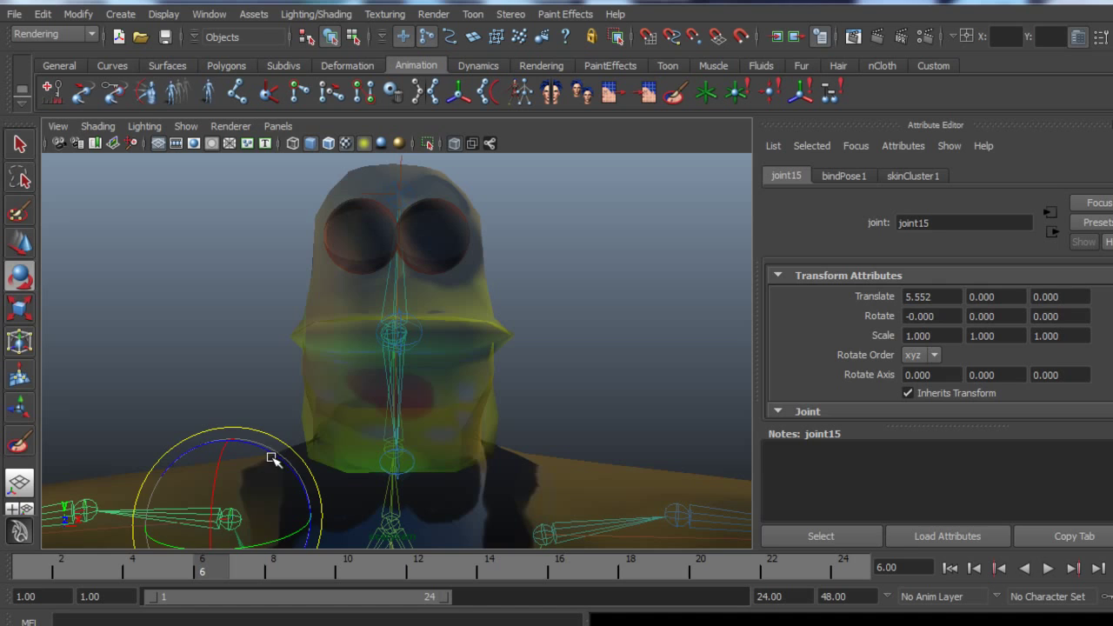
drag(271, 458, 219, 429)
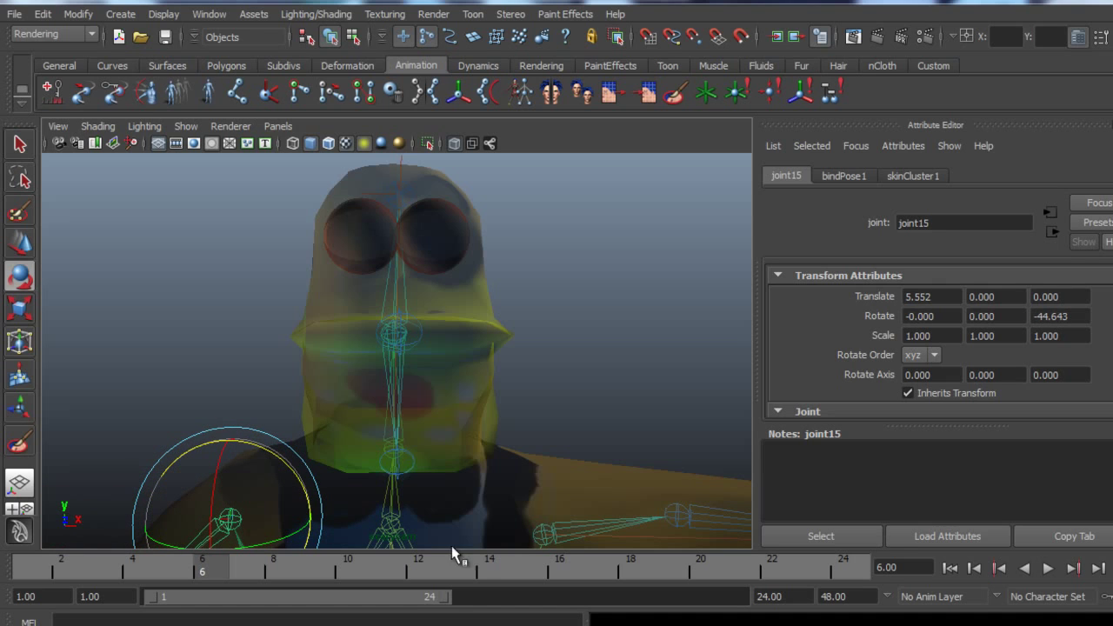
click(543, 534)
drag(583, 470, 603, 576)
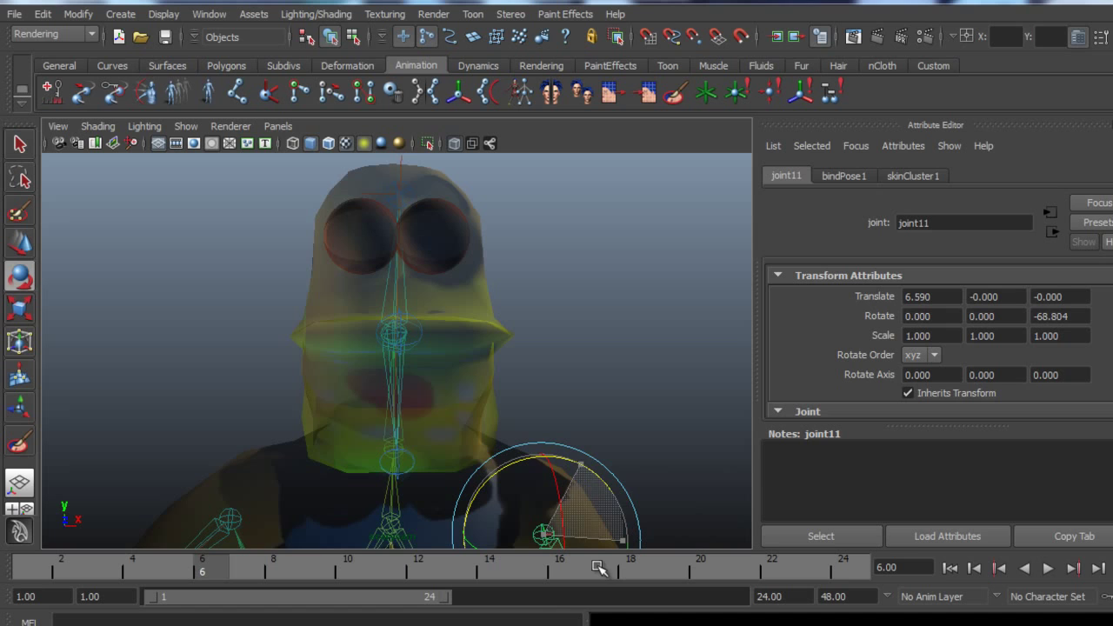
key(alt+v)
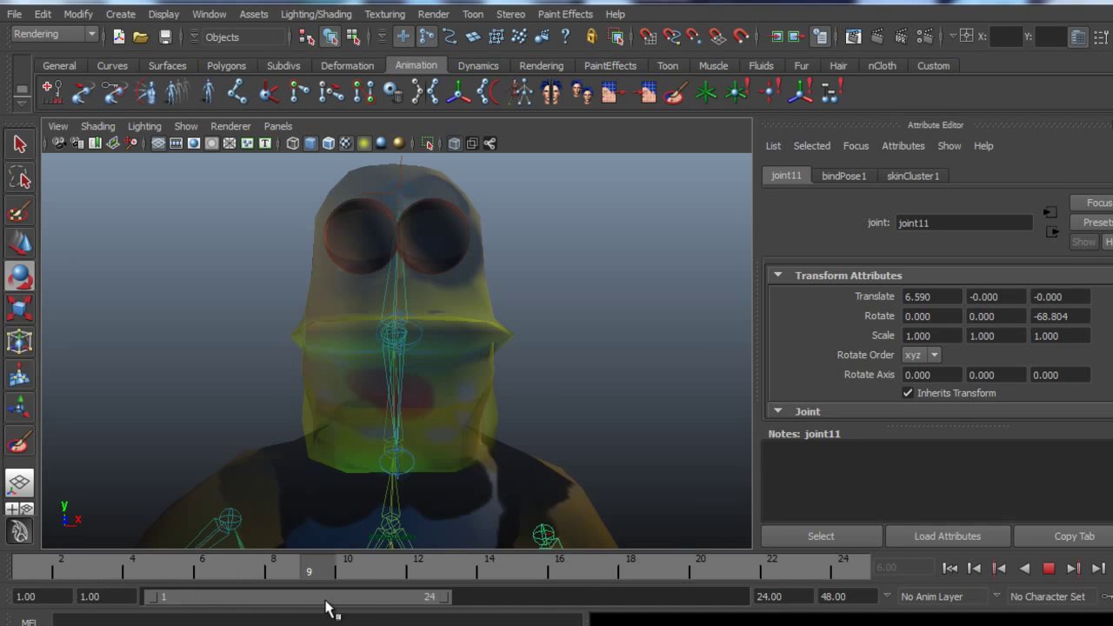
key(alt+v)
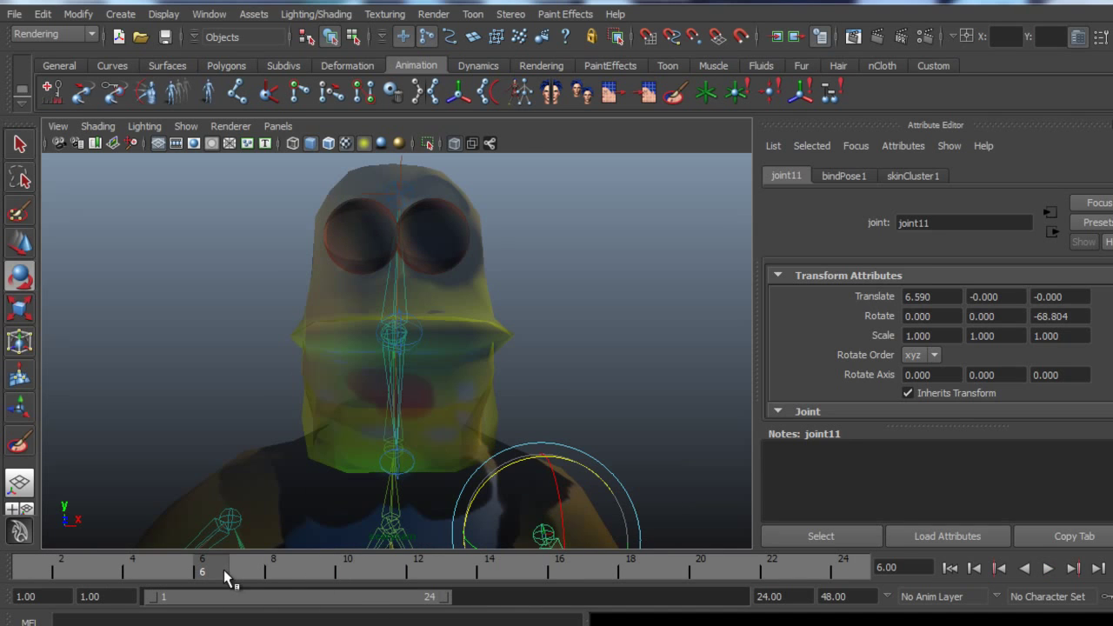
- Select scarycam and scrub and play the timeline to preview its keyed move
click(58, 143)
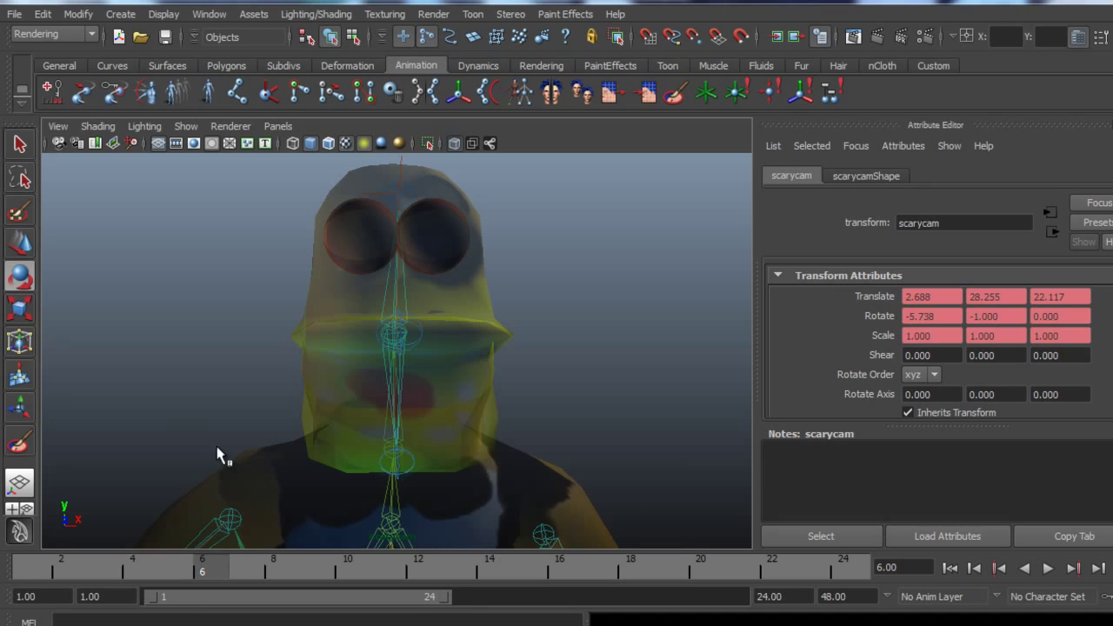
drag(202, 574, 30, 581)
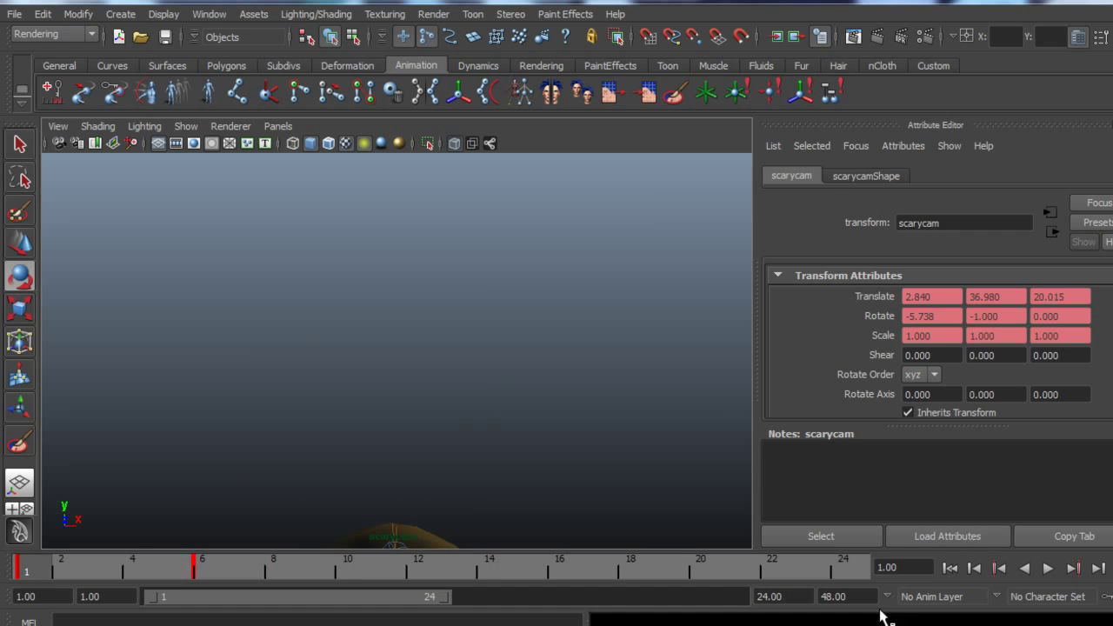
click(1048, 570)
click(1048, 570)
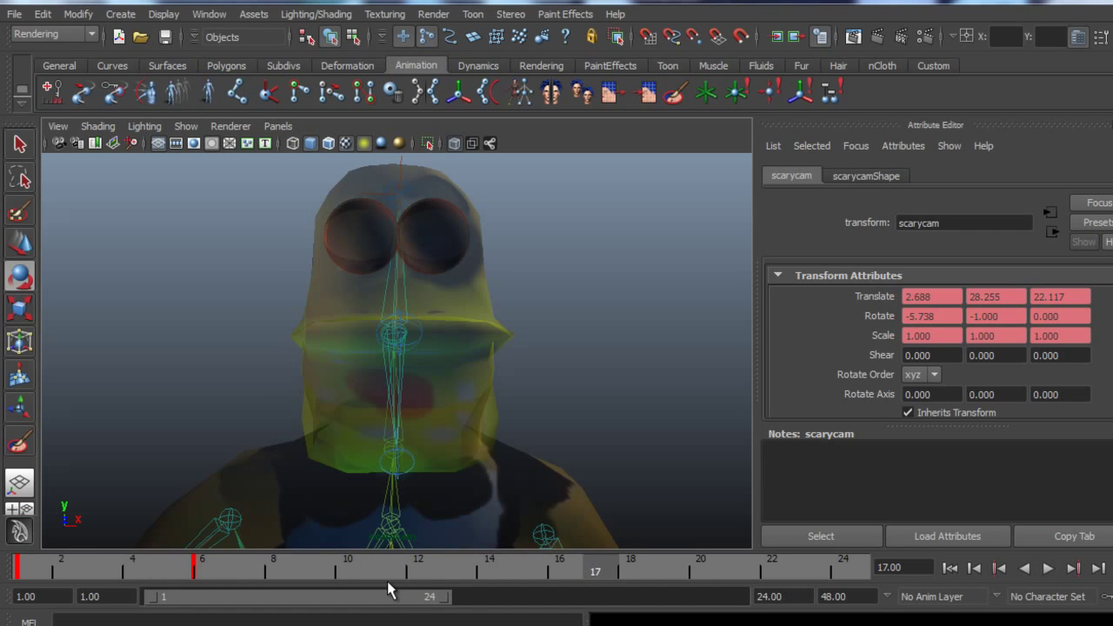
key(alt+v)
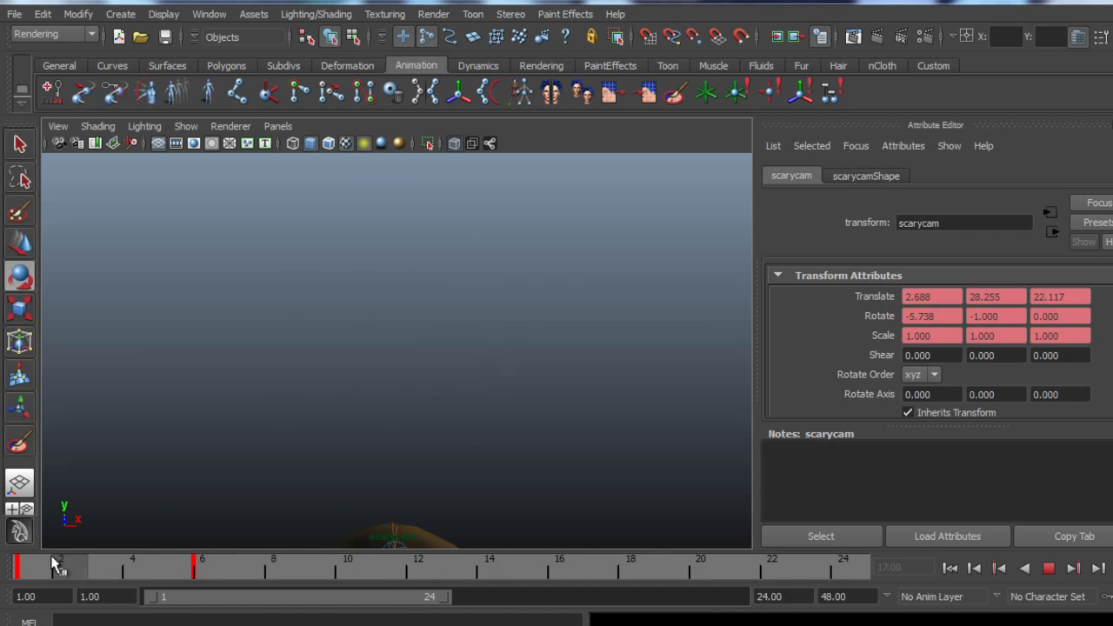
- Select neck joint joint18 and key a tilted head pose at frame 5
key(Escape)
click(397, 485)
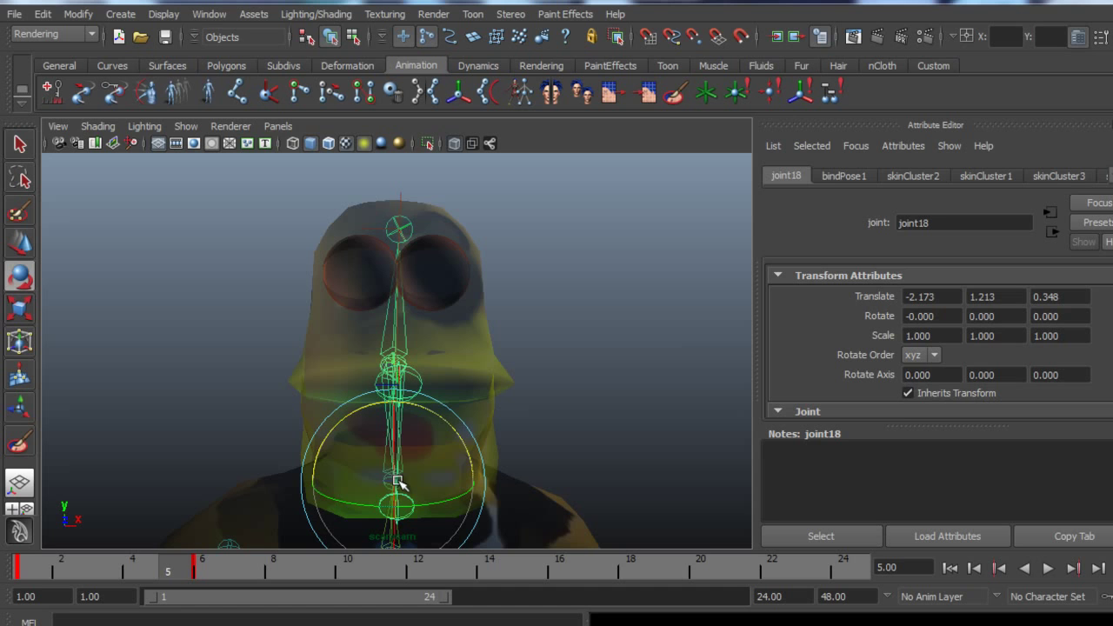
mouse_move(456, 445)
mouse_down()
mouse_move(457, 426)
mouse_move(431, 423)
mouse_move(457, 464)
mouse_move(435, 445)
mouse_move(382, 460)
mouse_move(450, 463)
mouse_up()
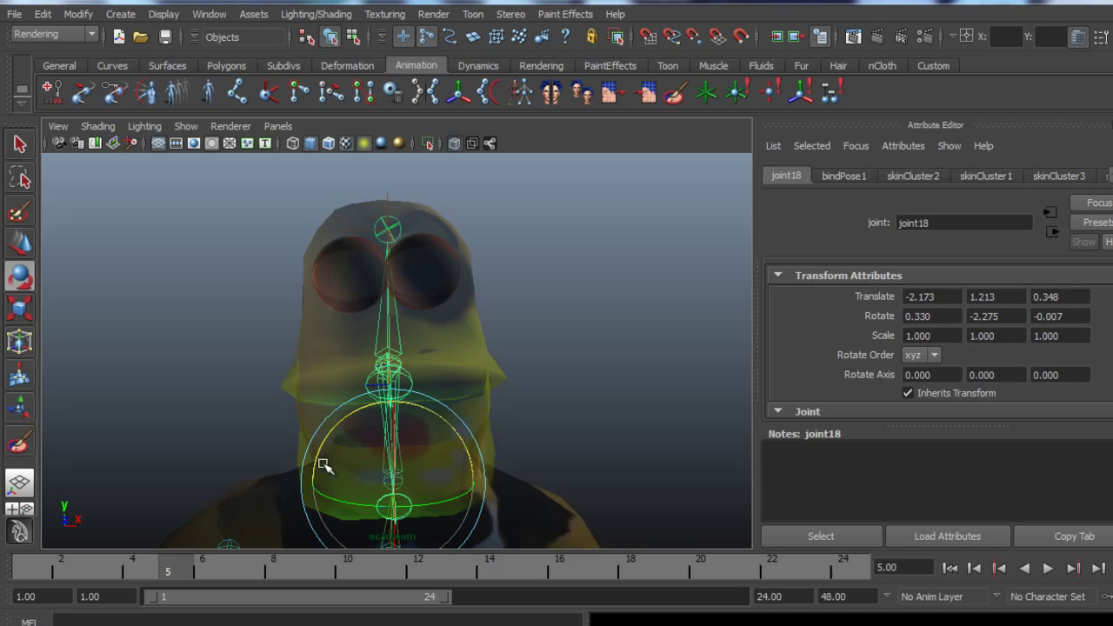
key(alt+v)
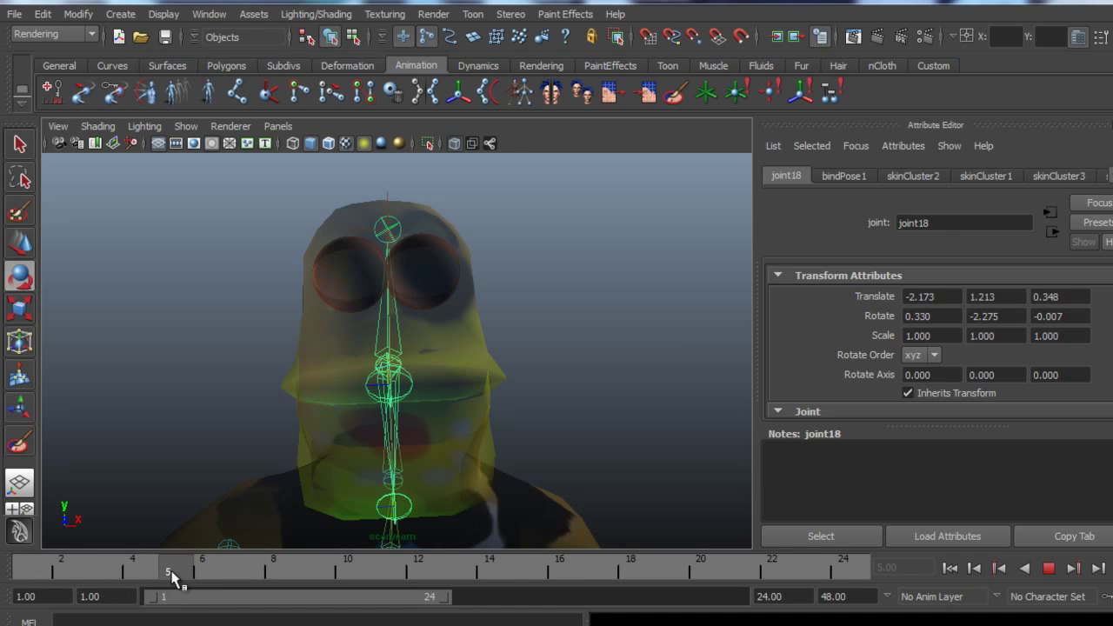
key(alt+v)
drag(323, 460, 321, 484)
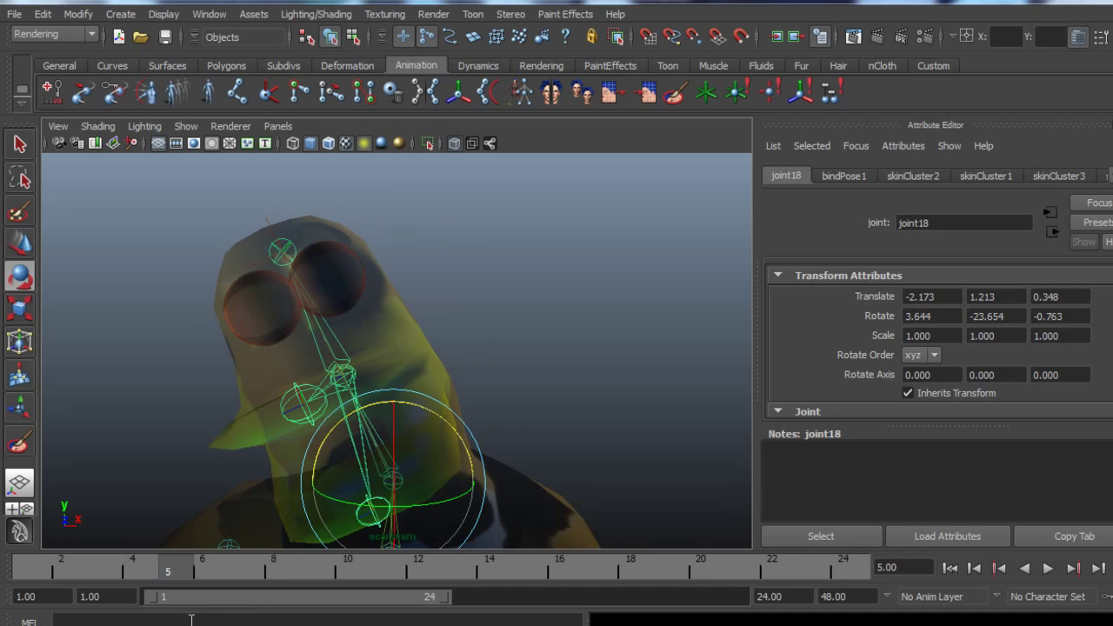
key(s)
mouse_move(160, 575)
mouse_down()
mouse_move(55, 566)
mouse_move(156, 566)
mouse_up()
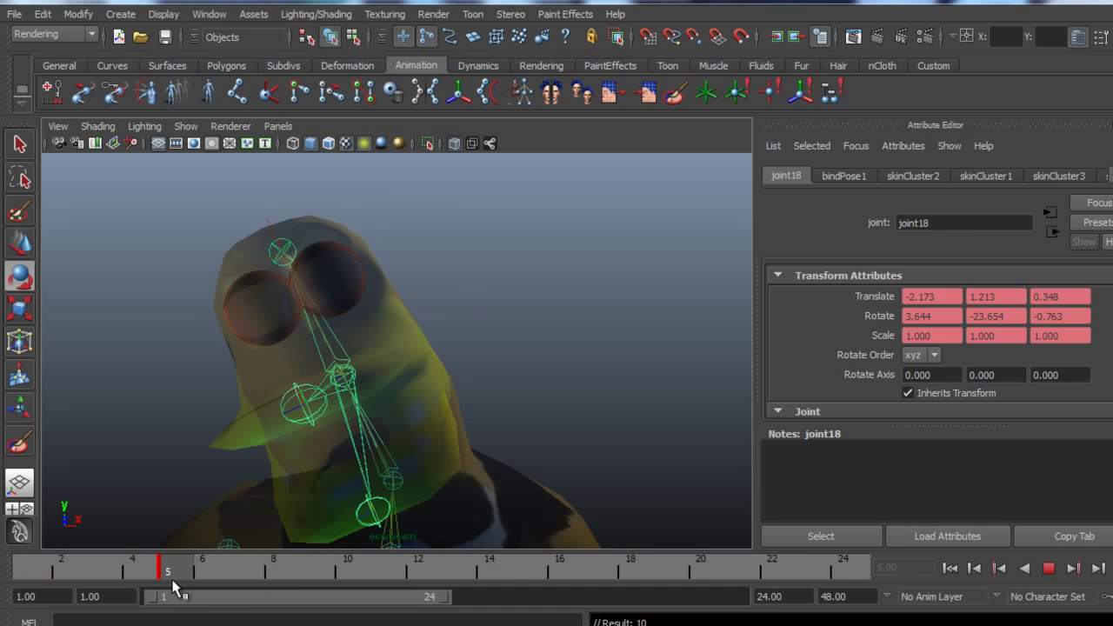
mouse_move(379, 473)
mouse_down()
mouse_move(421, 480)
mouse_move(390, 472)
mouse_up()
key(s)
key(s)
- Key joint18 upright at frame 8 and tilted left at frame 14
click(279, 567)
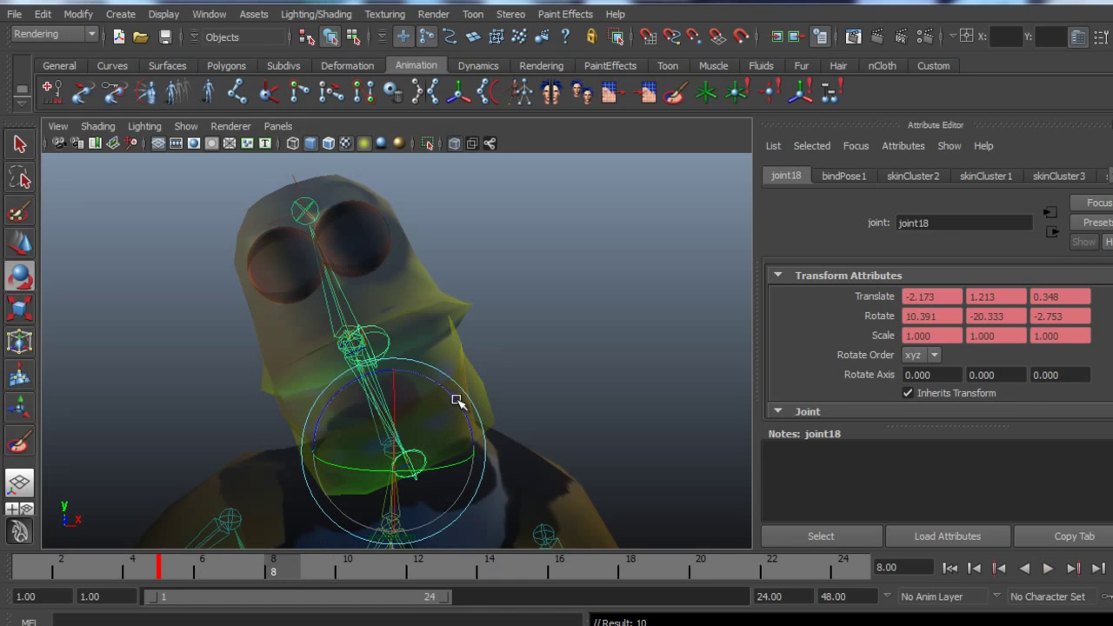
drag(458, 401, 414, 494)
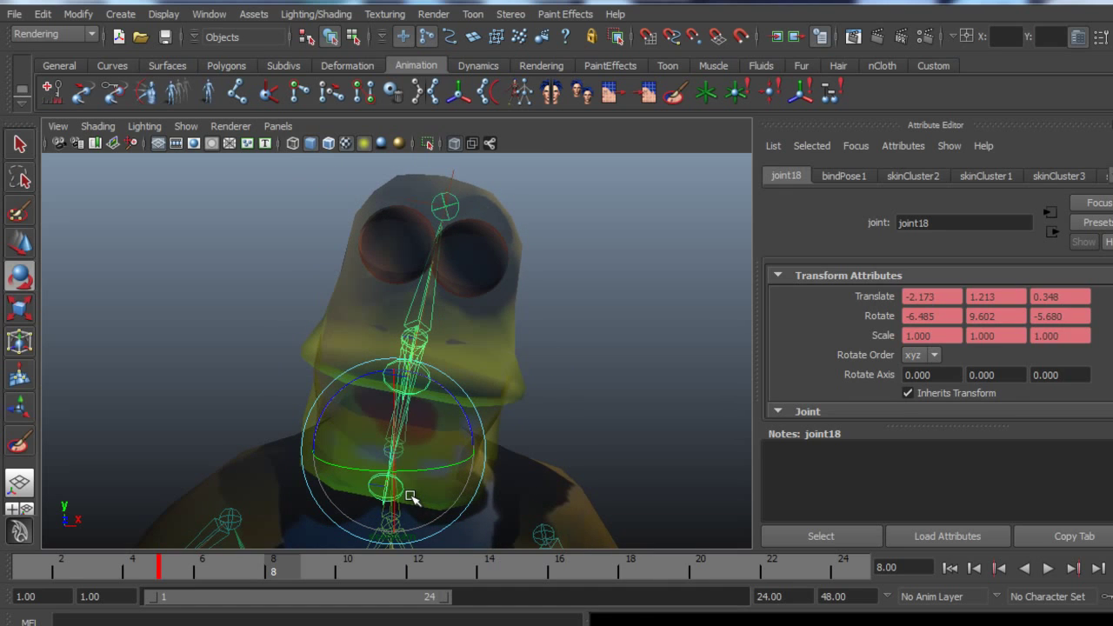
key(s)
drag(287, 570, 489, 573)
drag(464, 402, 440, 484)
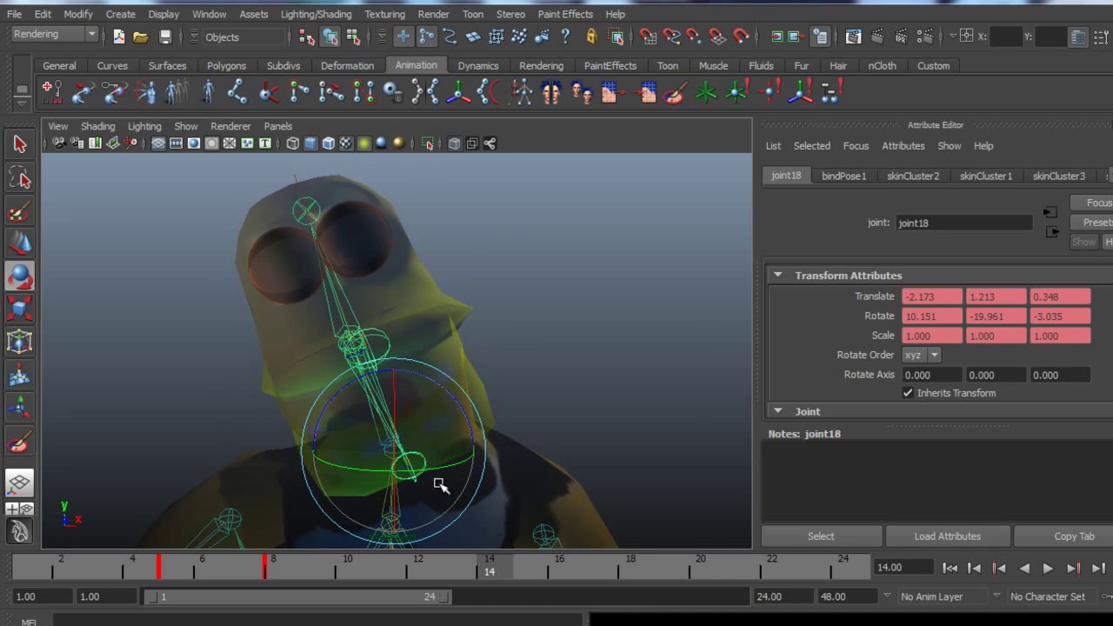
key(s)
- Key the head swung right at frame 18 and swung left at frame 22
drag(494, 564, 632, 583)
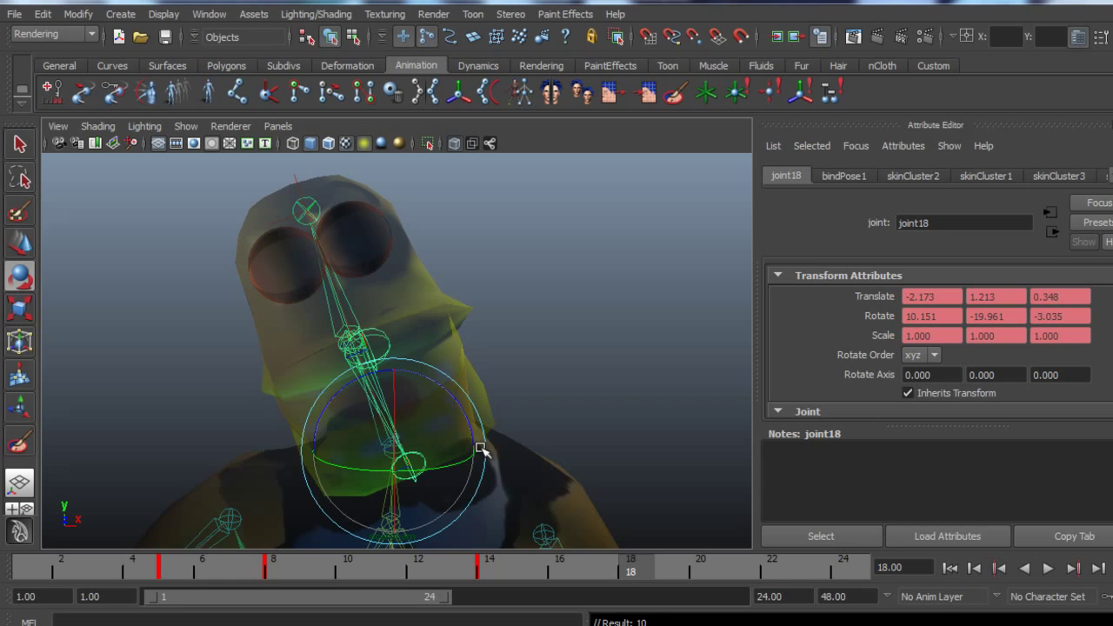
drag(464, 411, 350, 482)
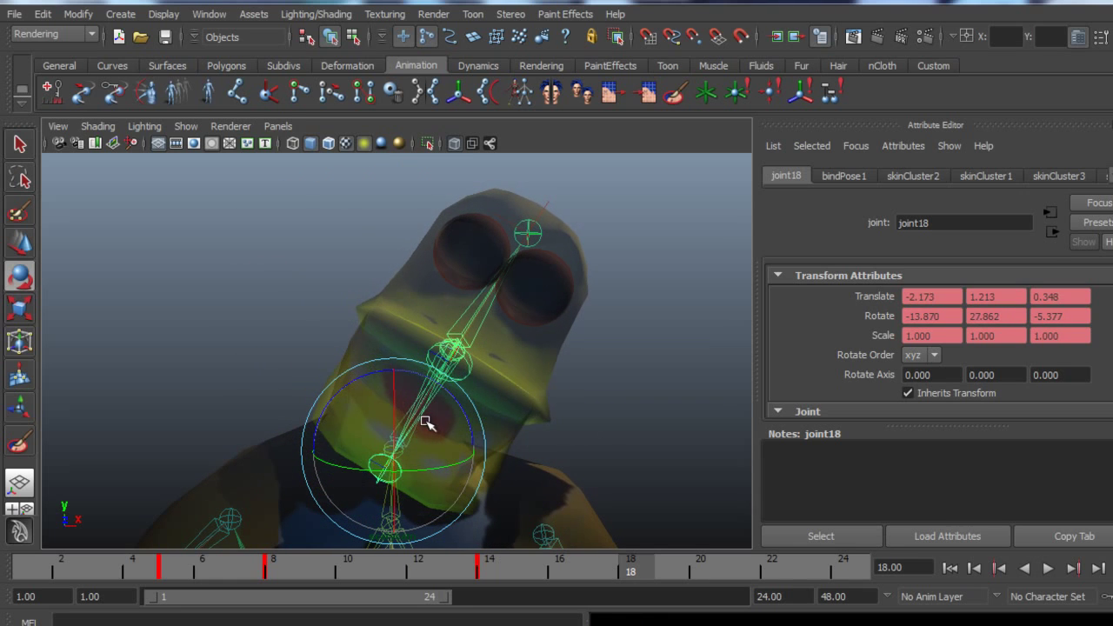
drag(425, 422, 421, 427)
key(s)
key(alt+v)
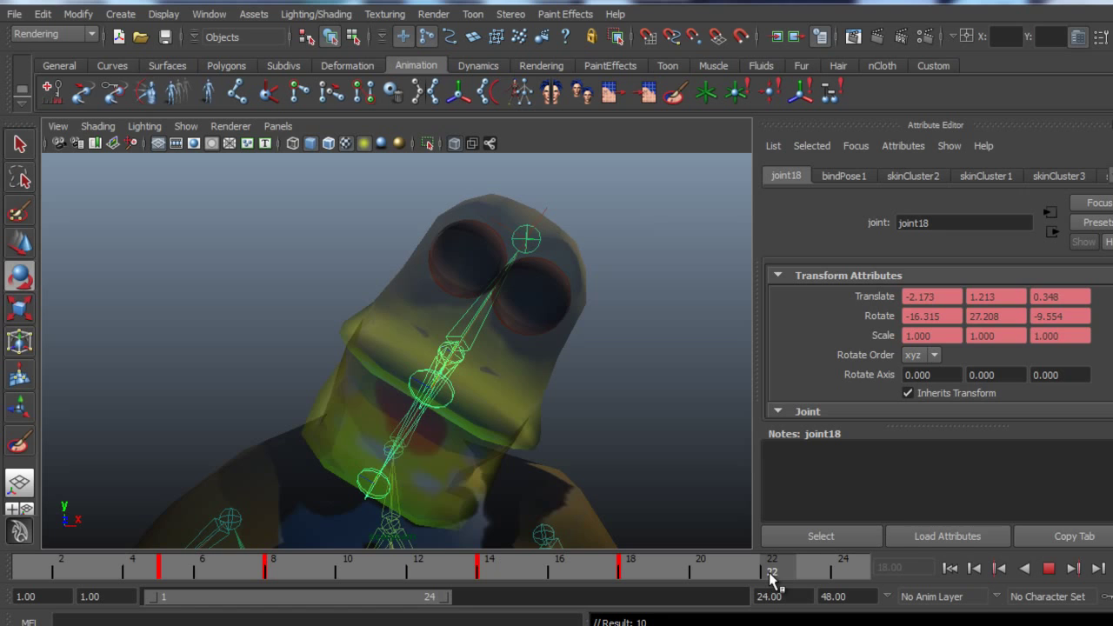
click(774, 576)
drag(467, 424, 381, 418)
key(s)
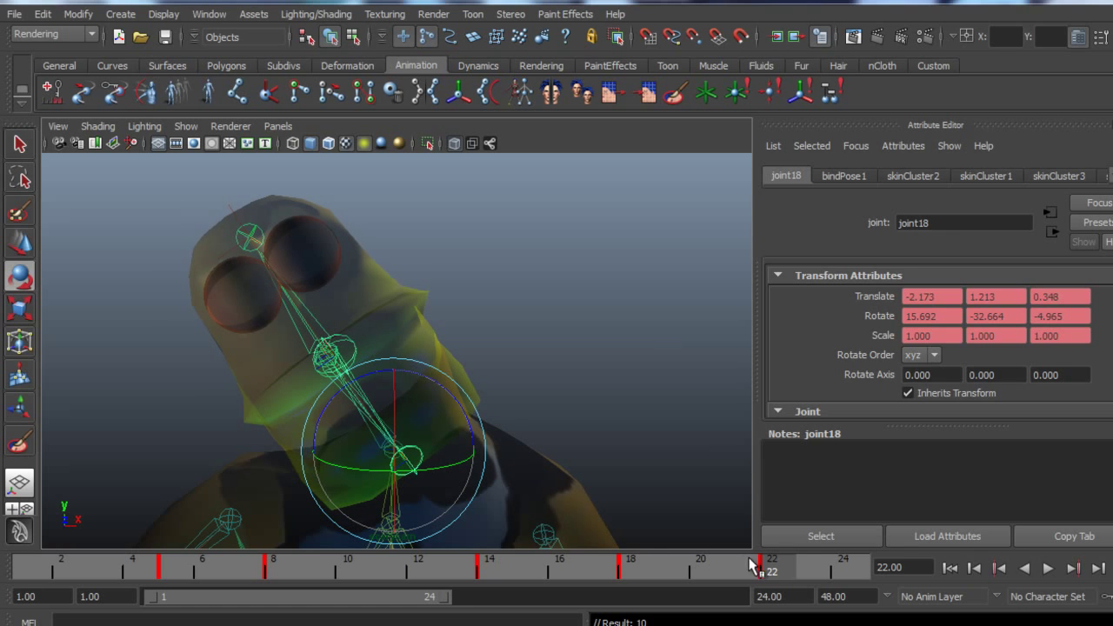
- Pose the head upright at frame 24, then play back the head jerks
drag(757, 567, 858, 574)
drag(448, 399, 439, 513)
drag(395, 436, 444, 413)
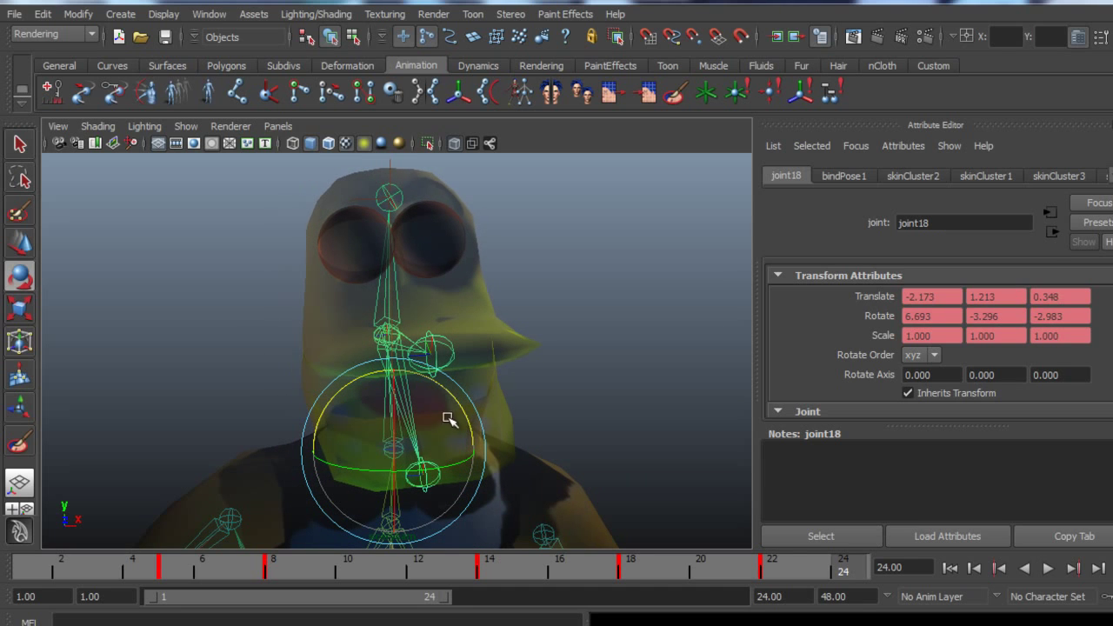
drag(334, 405, 323, 423)
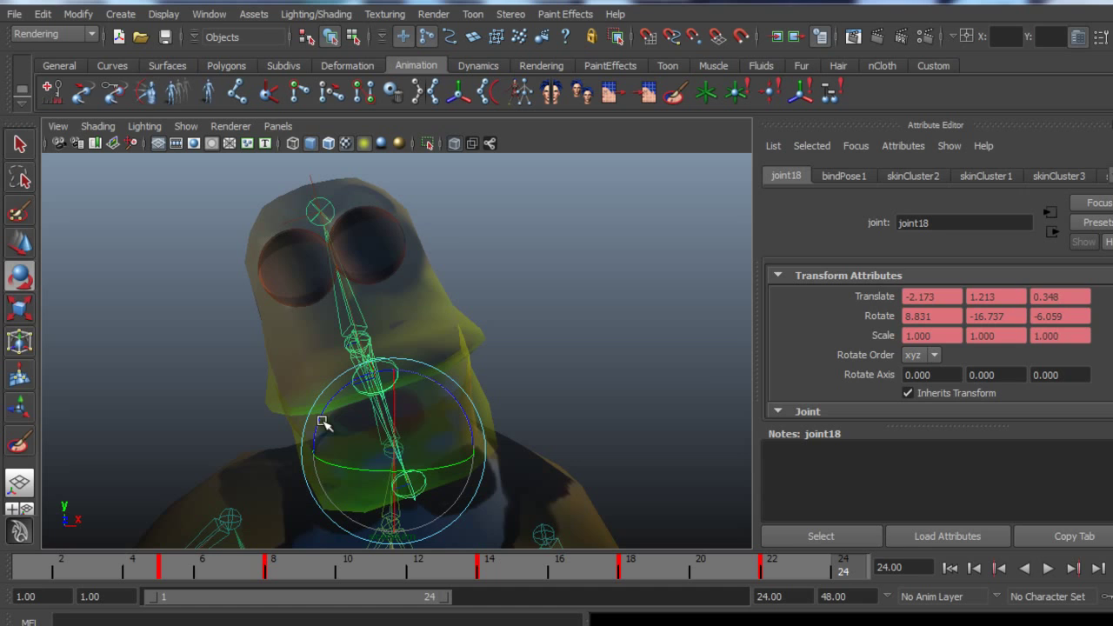
drag(456, 402, 458, 414)
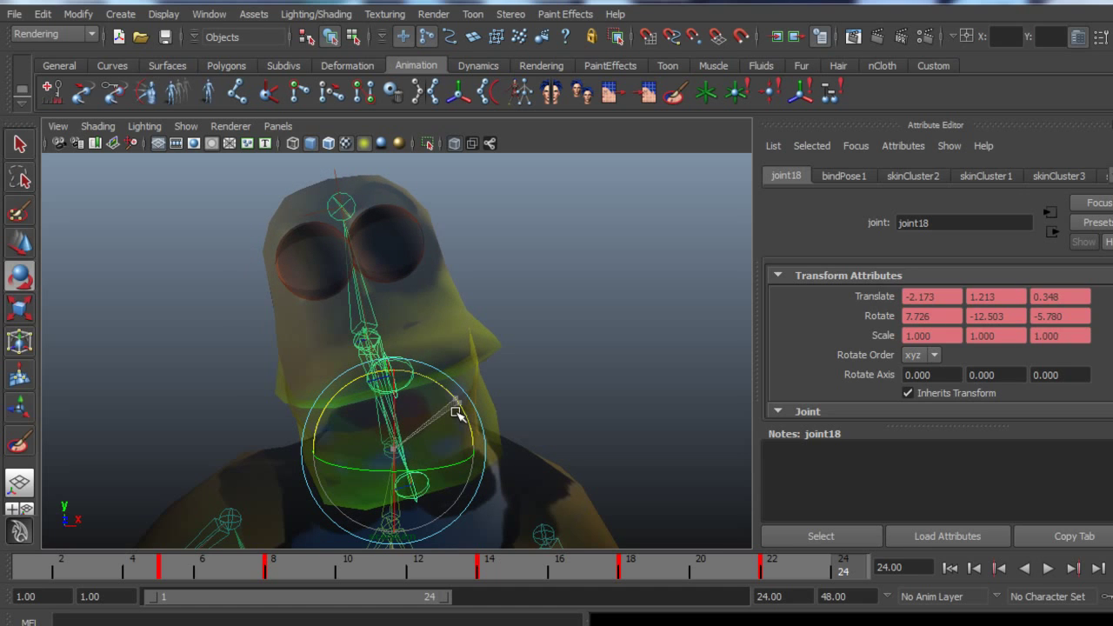
key(alt+v)
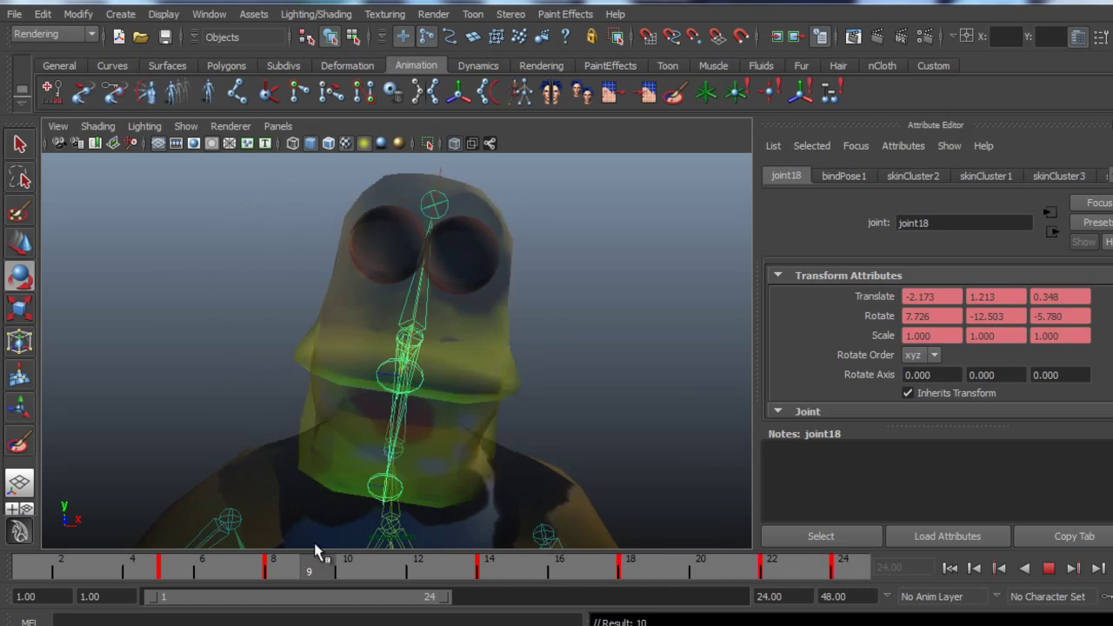
- Play and stop the animation around frames 5, 10 and 14 to review the head motion
click(26, 567)
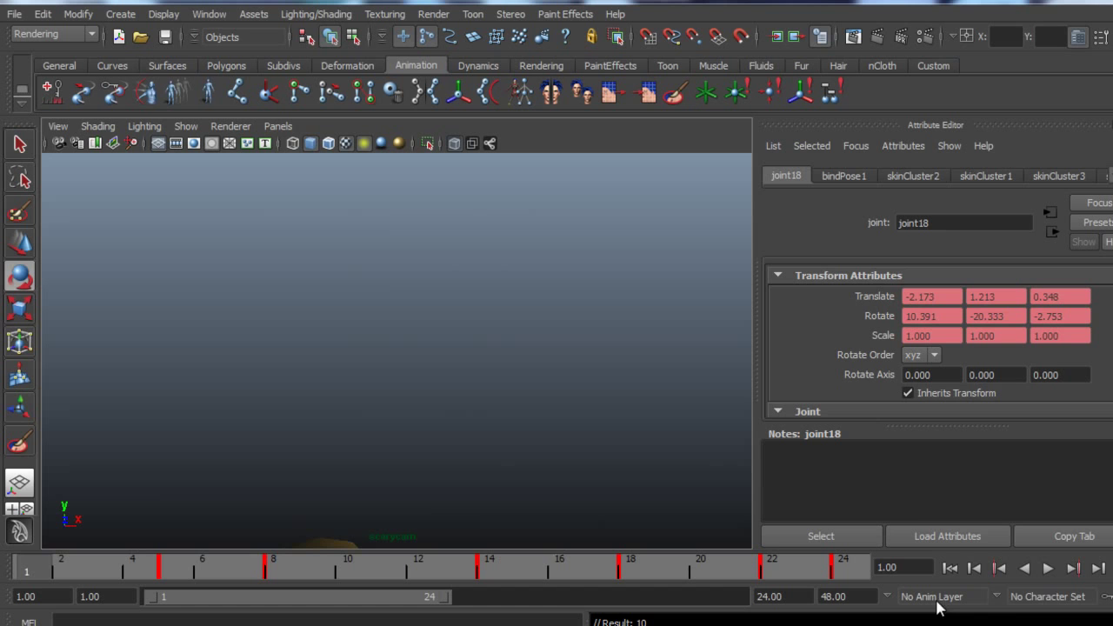
click(1049, 572)
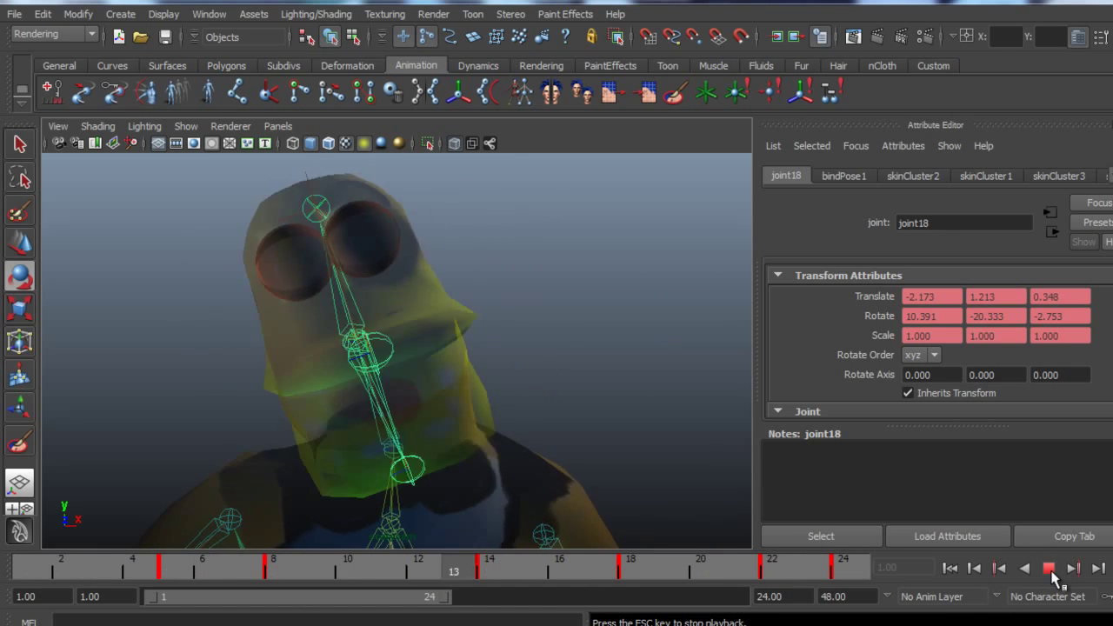
click(1050, 569)
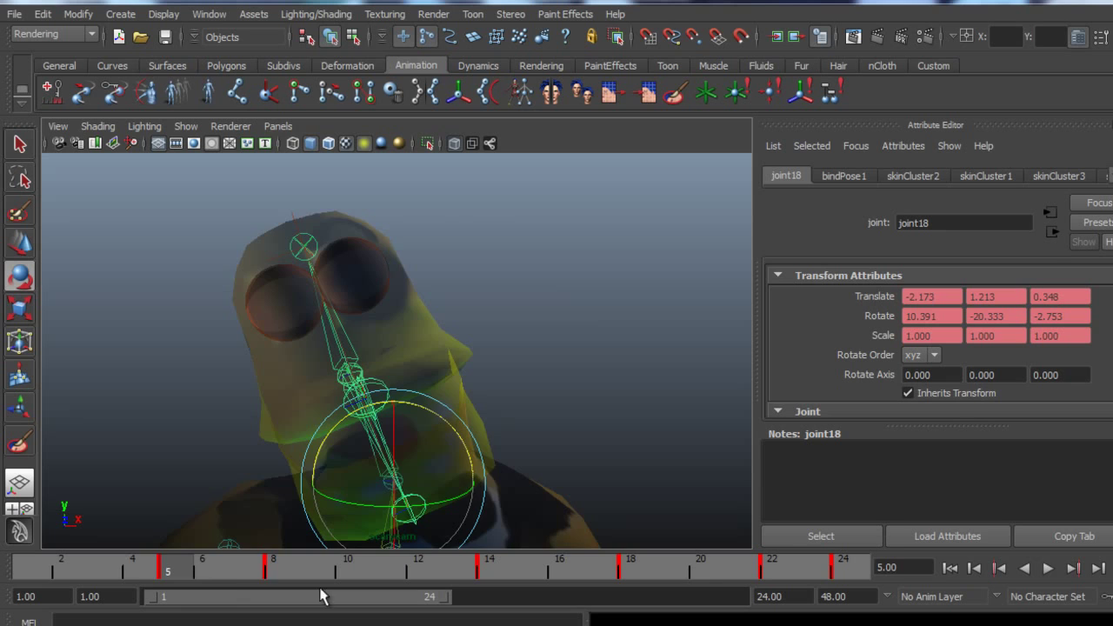
key(alt+v)
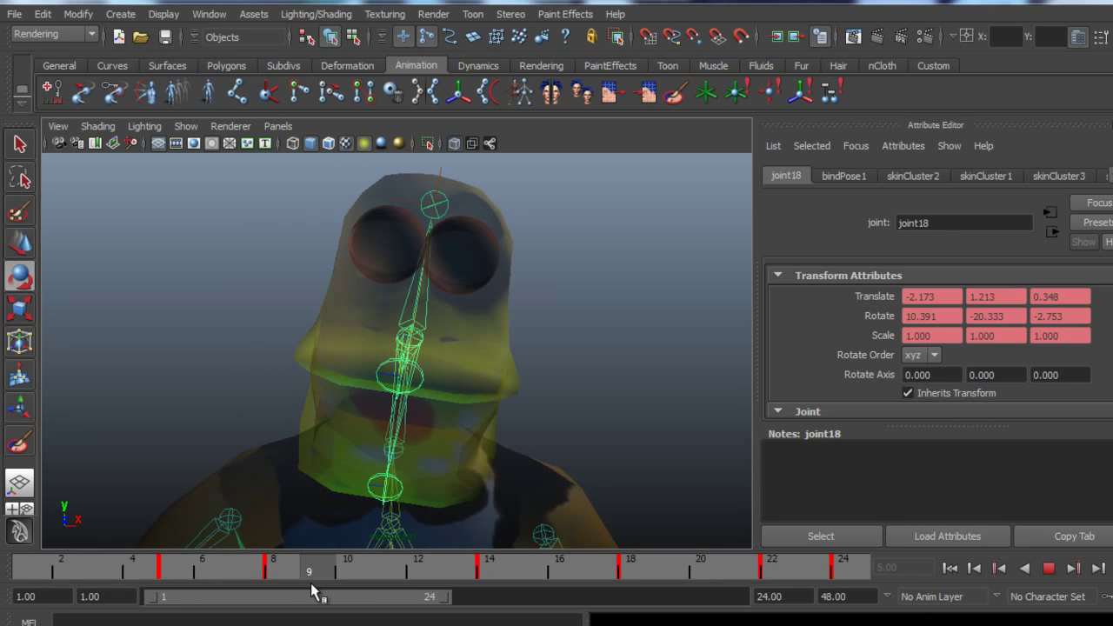
click(354, 581)
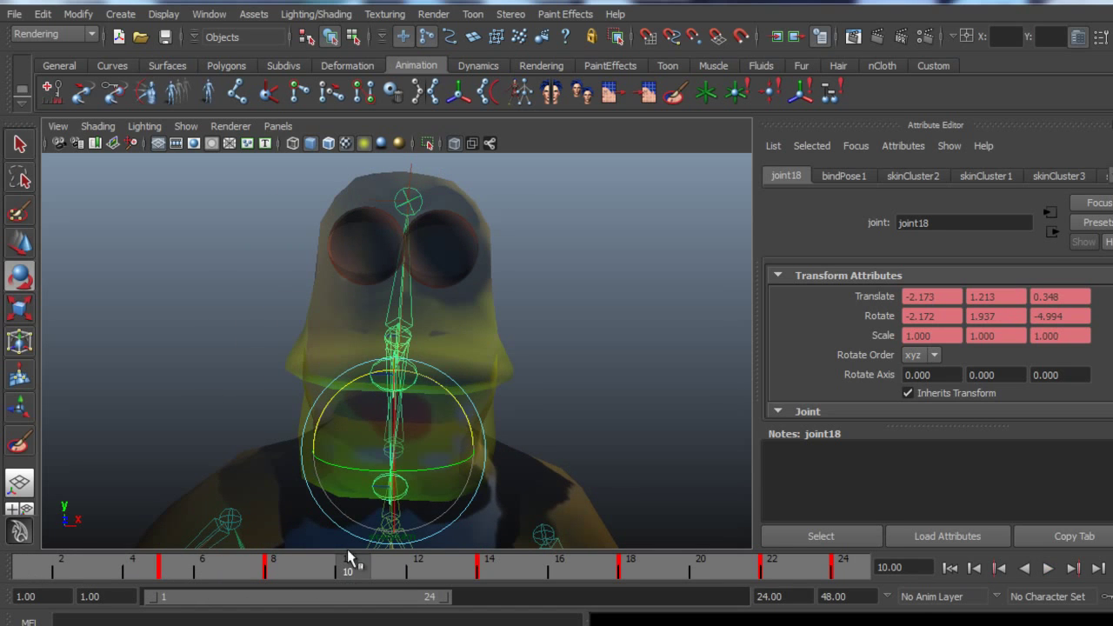
key(alt+v)
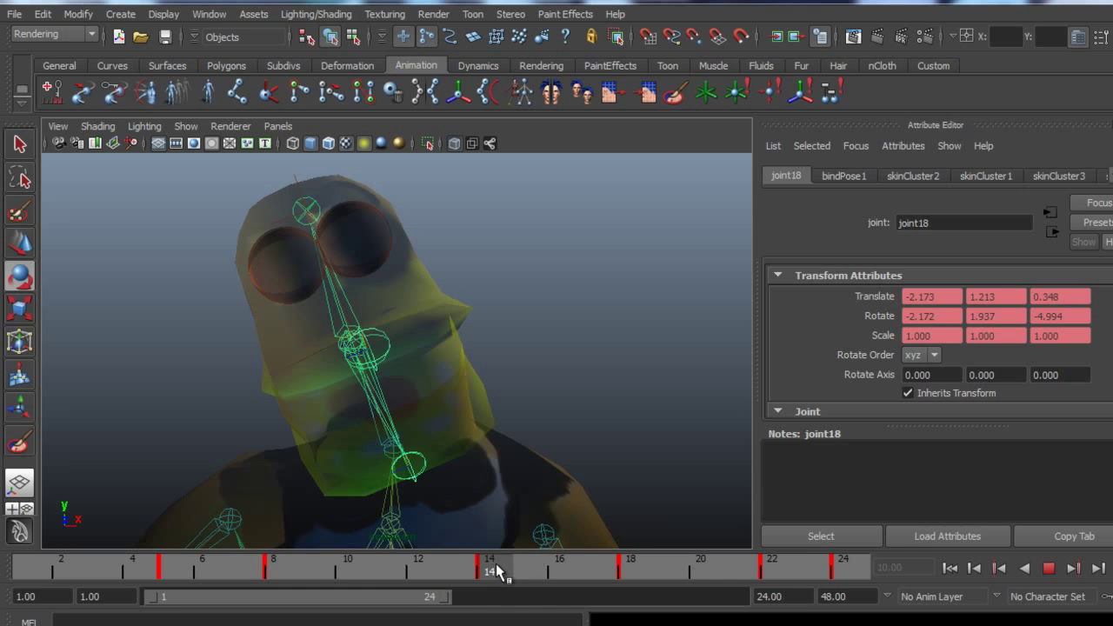
click(490, 571)
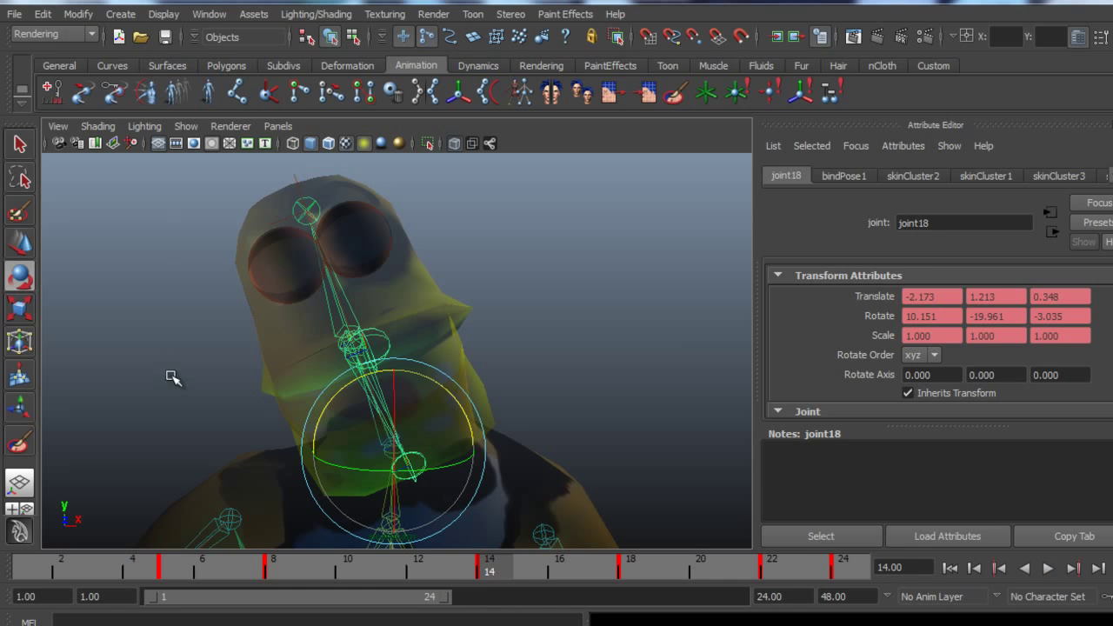
- Tilt joint18's head into a frame-10 pose and preview it
click(366, 575)
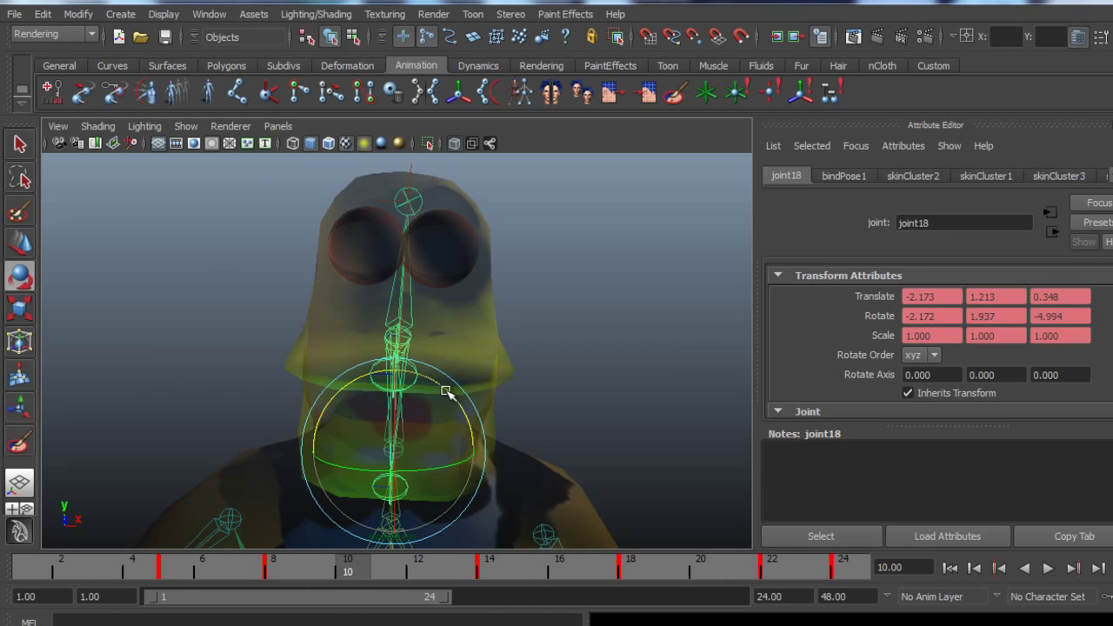
drag(445, 391, 476, 444)
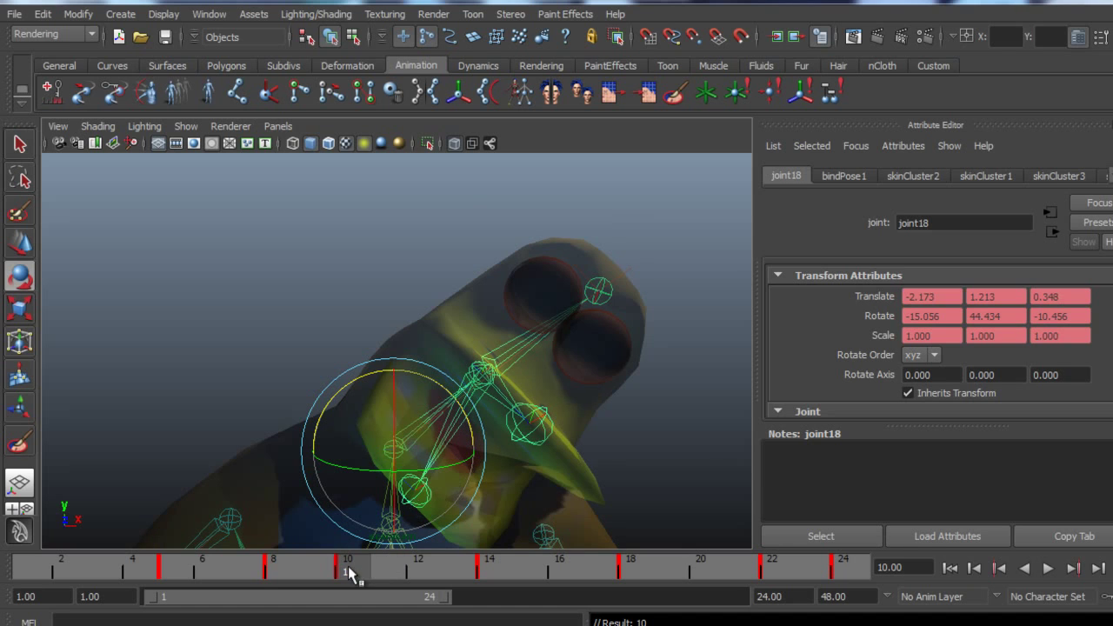
key(alt+v)
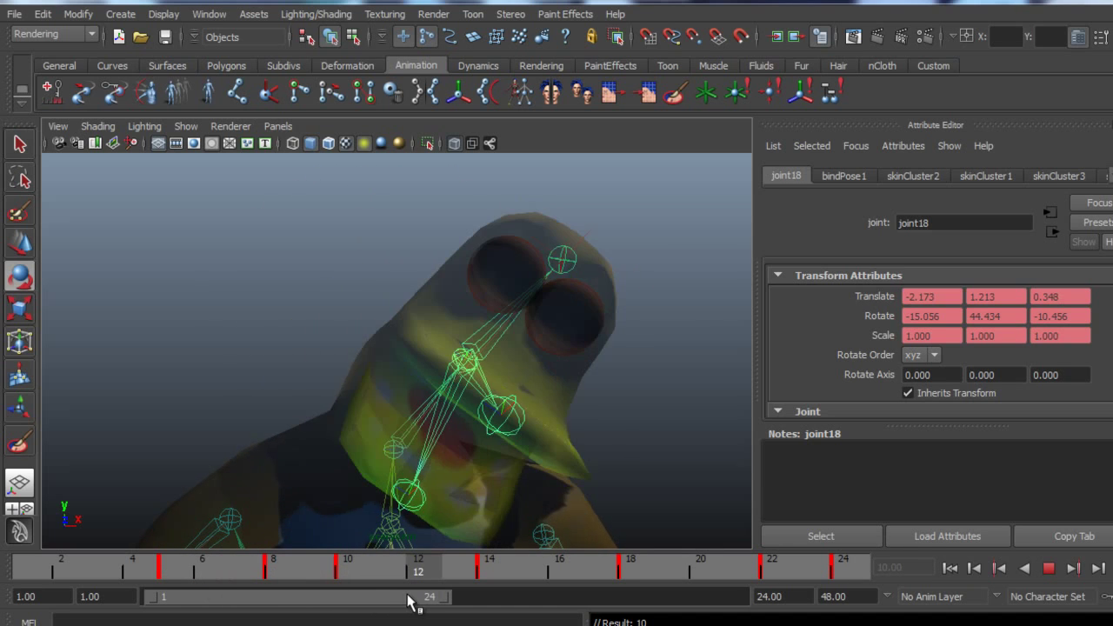
key(alt+v)
- Tilt the head at frame 12 and sharply at frame 16, then rewind to frame 1
drag(467, 424, 430, 368)
key(alt+v)
drag(454, 567, 556, 576)
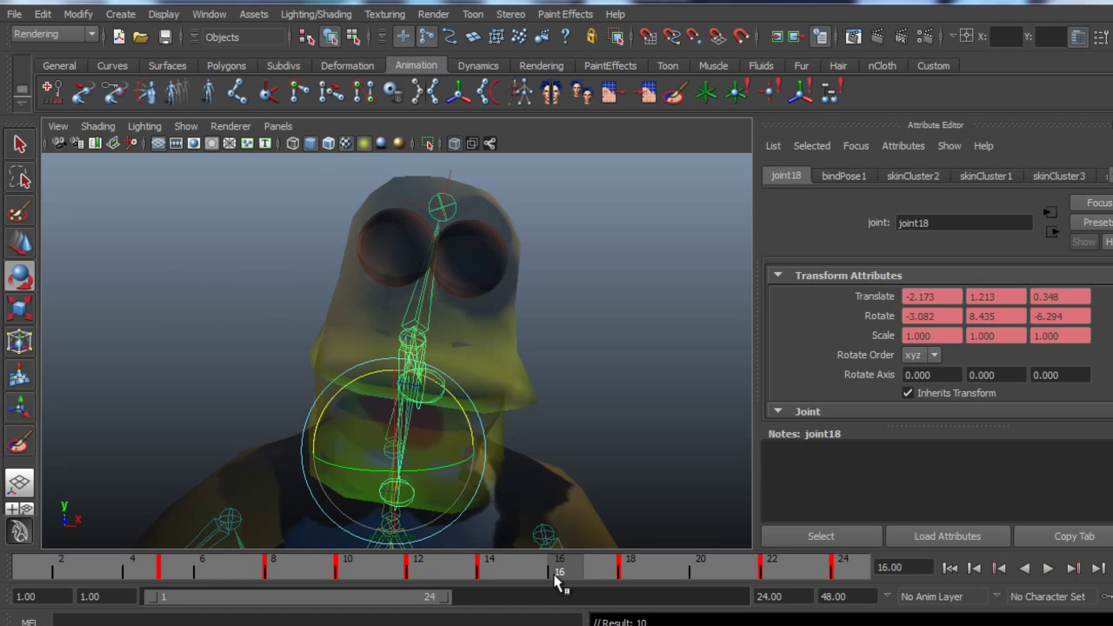
drag(466, 420, 392, 377)
drag(427, 504, 435, 494)
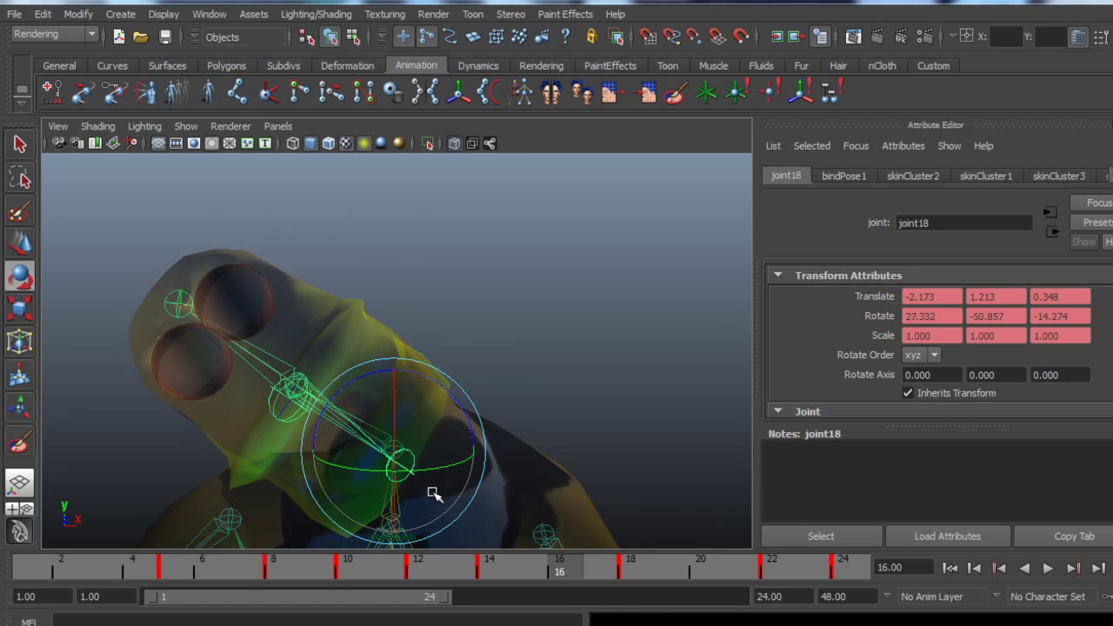
drag(536, 579, 44, 579)
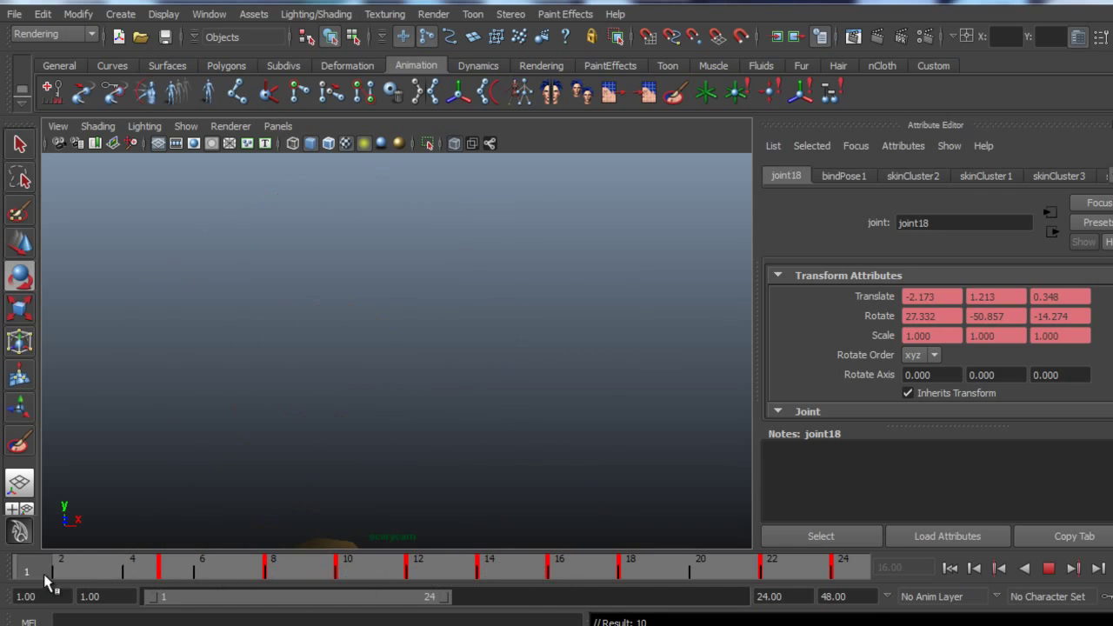
- Key joint18 tilted sideways at frame 20, rotate -19.709, 27.812, -18.069
click(1054, 568)
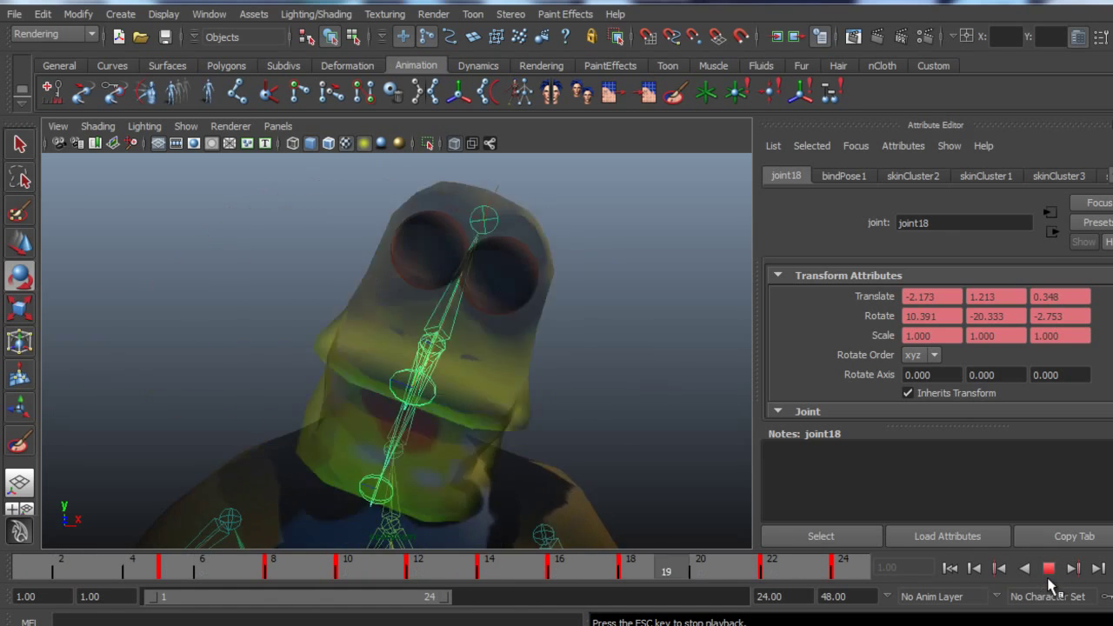
click(1050, 569)
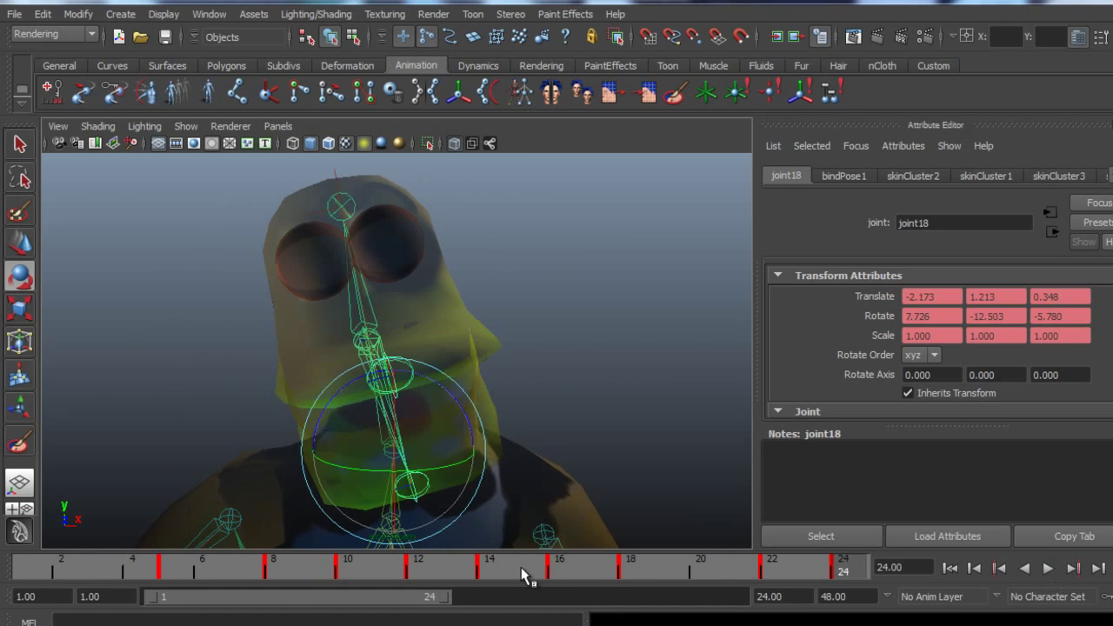
click(701, 571)
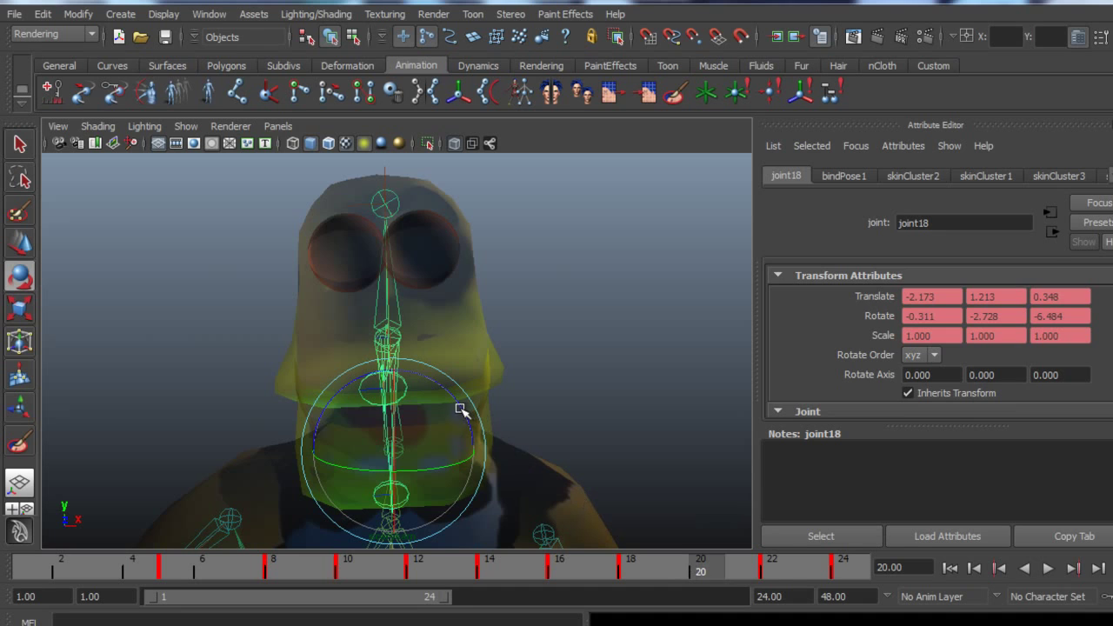
drag(462, 411, 486, 466)
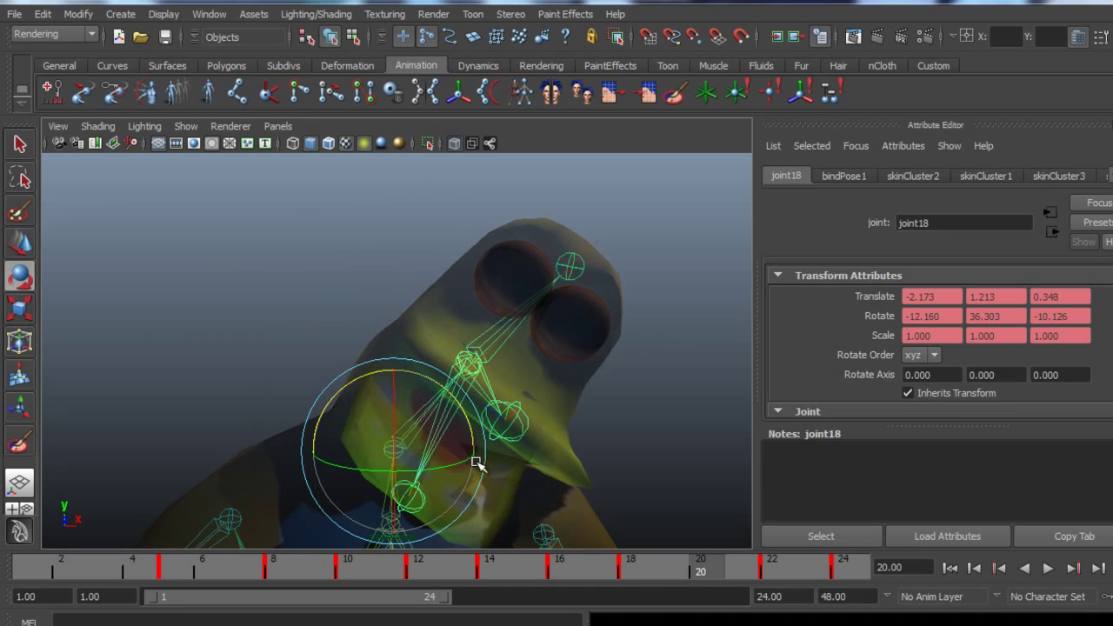
drag(385, 427, 365, 437)
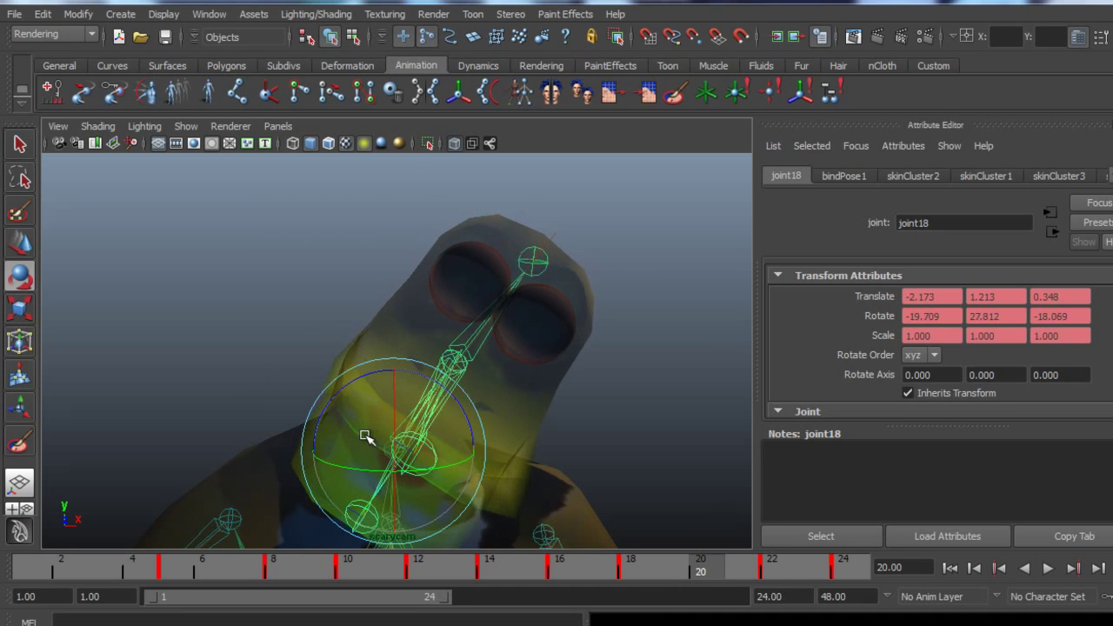
key(s)
- Play back the head-jerk animation to check the new frame-20 key
key(alt+v)
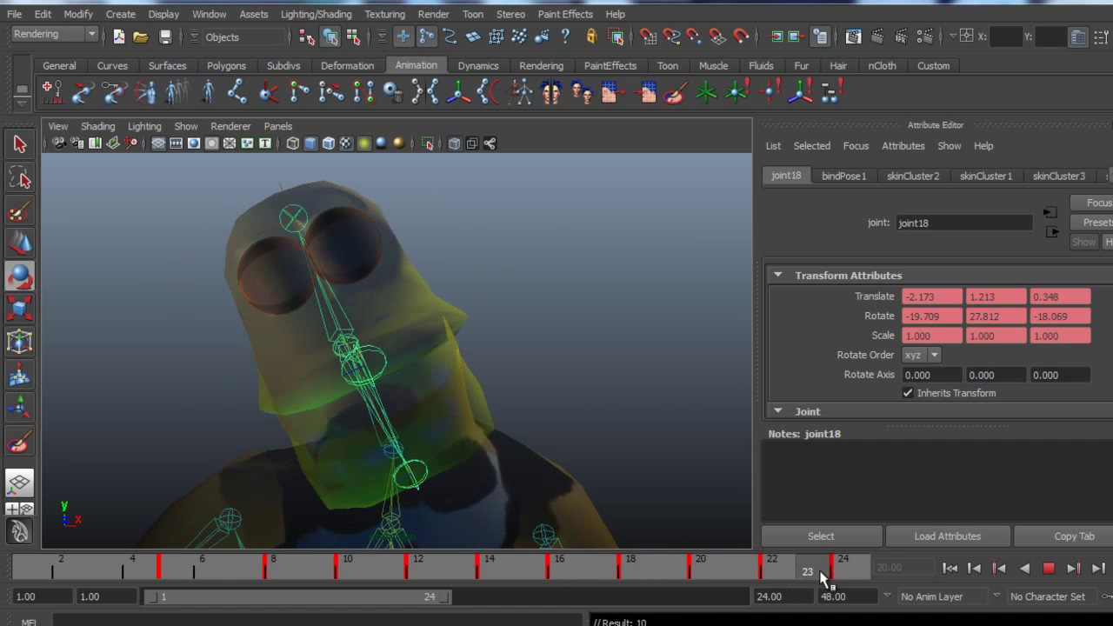
click(1048, 568)
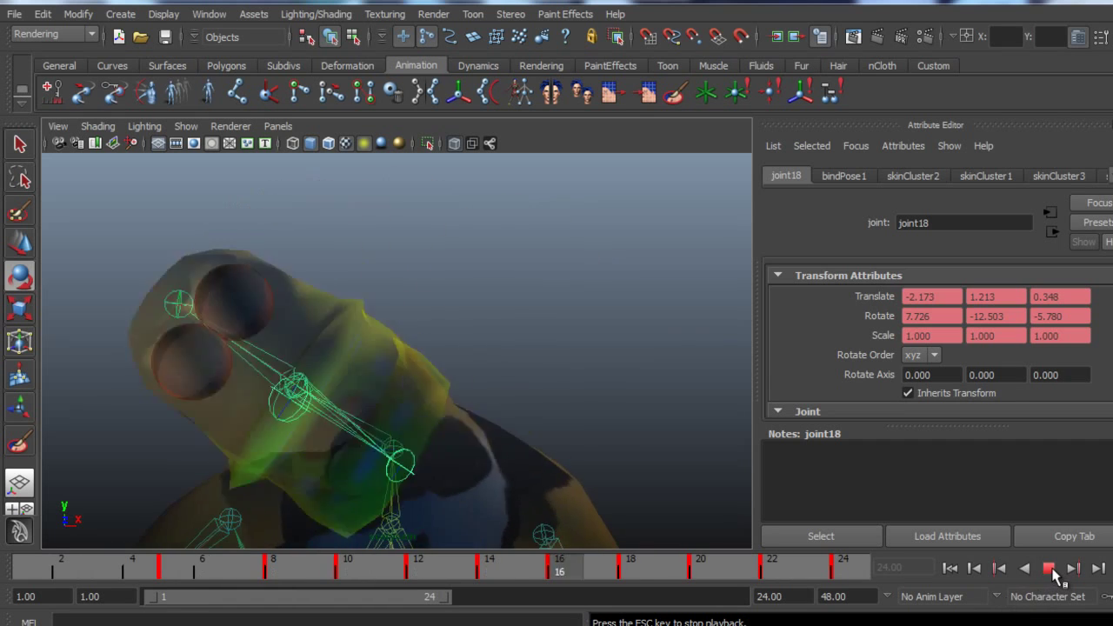
click(1048, 567)
key(alt+v)
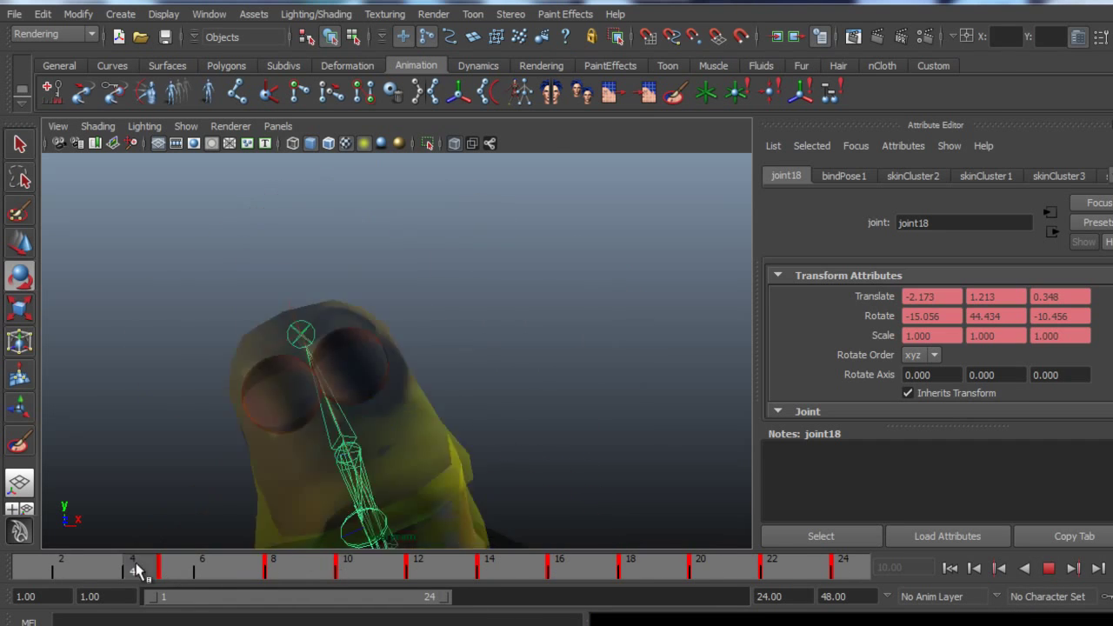
- Return to frame 1, select scarycam and play the animation up to frame 8
click(13, 566)
click(58, 144)
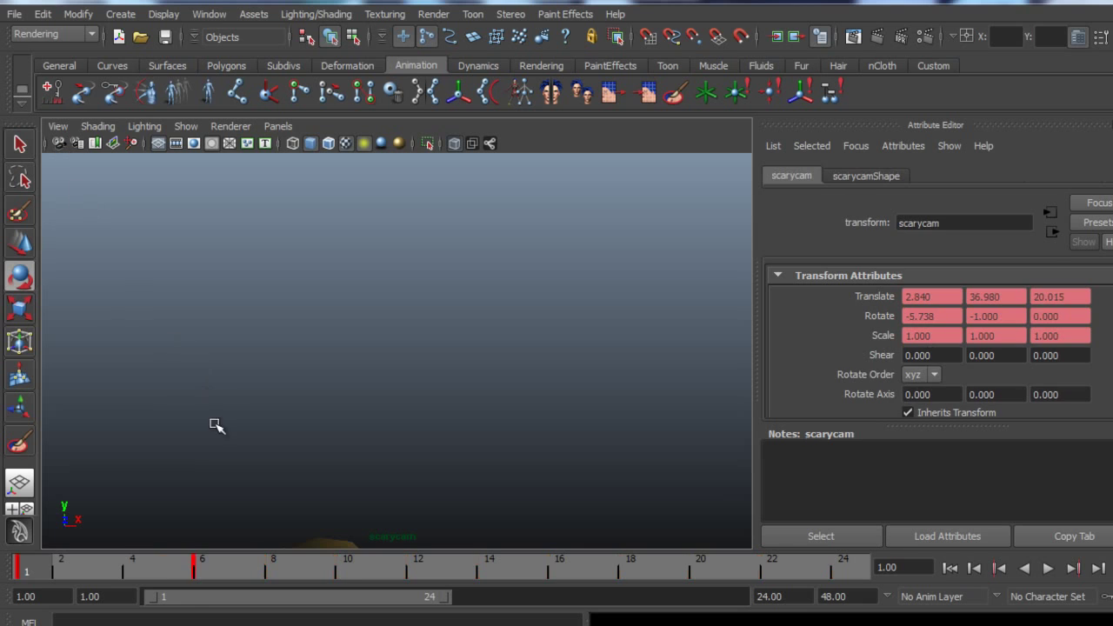
key(alt+v)
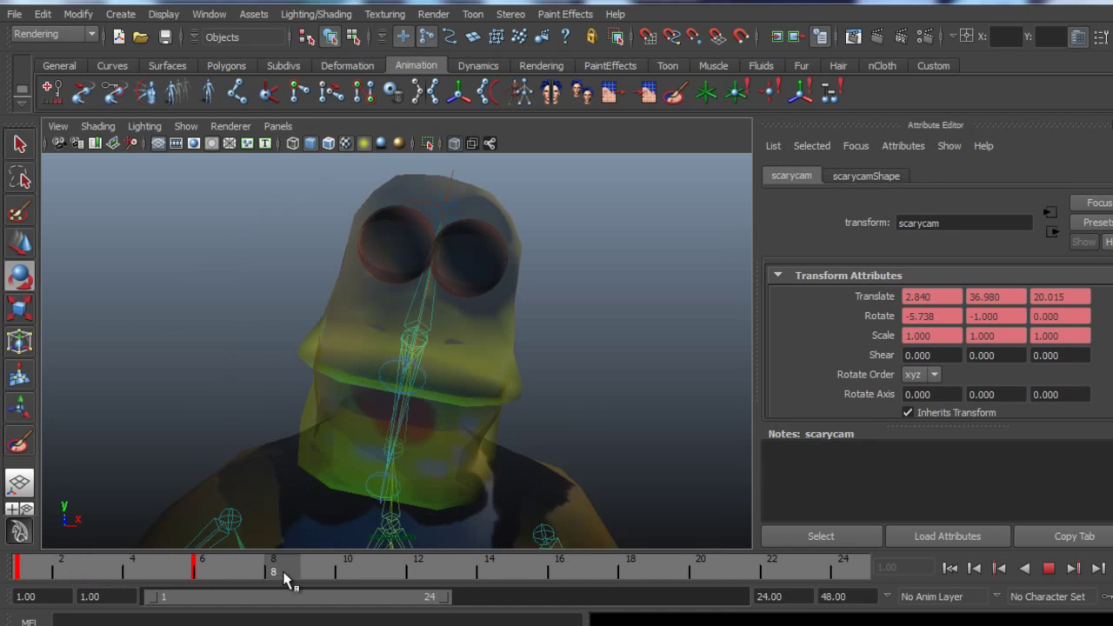
key(alt+v)
- Move scarycam onto the duck's head and key it at frames 9 and 10
alt+middle_drag(427, 368, 445, 351)
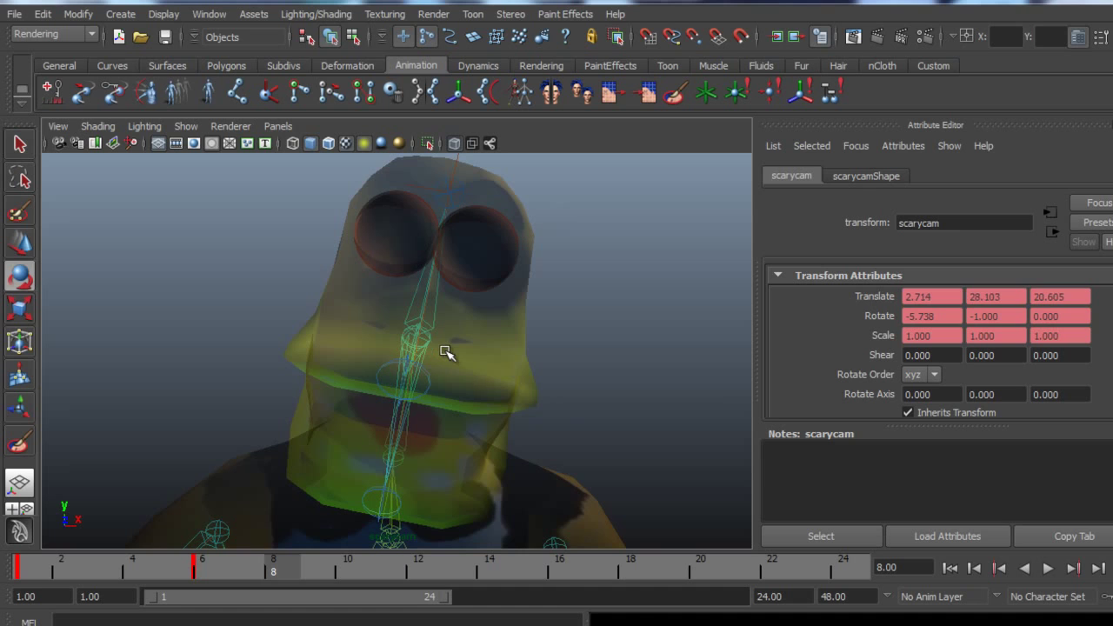
click(308, 565)
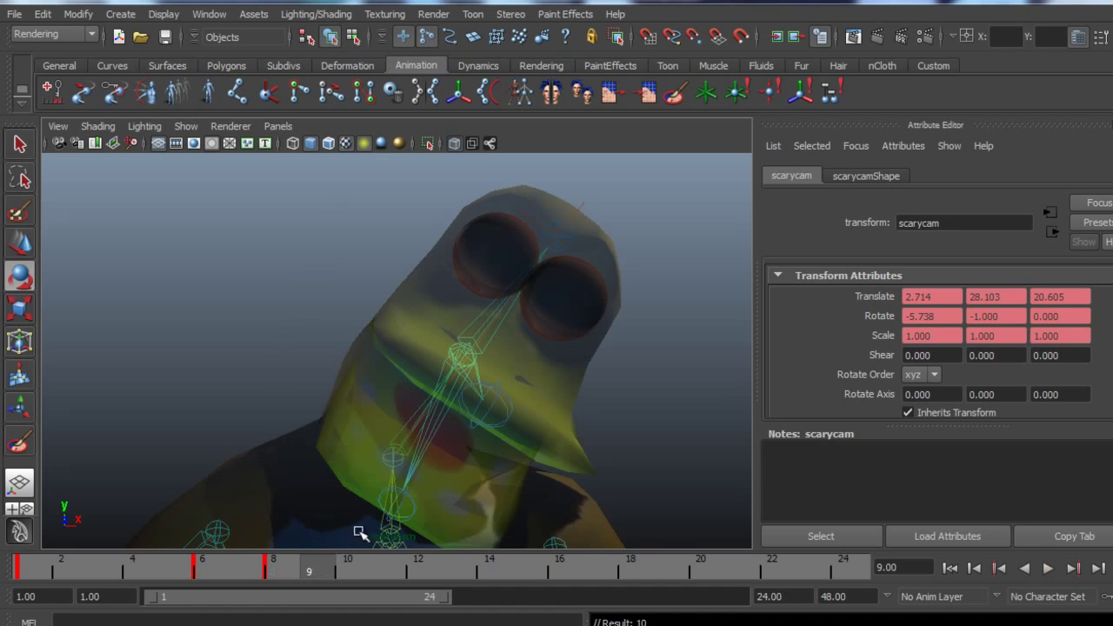
alt+right_drag(451, 406, 402, 418)
key(s)
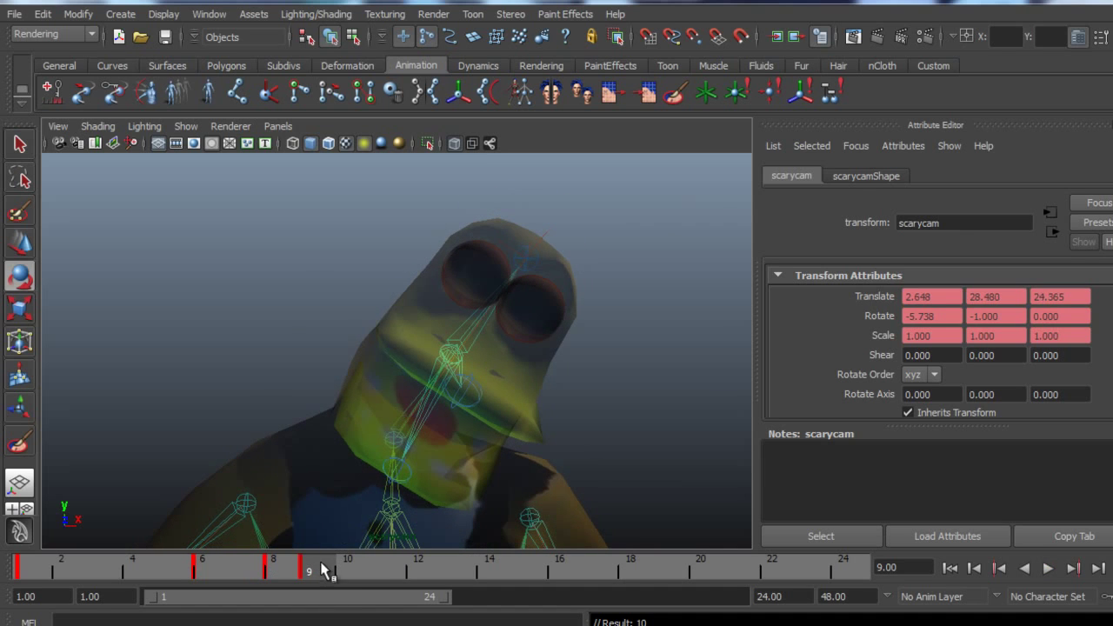
click(350, 567)
mouse_move(489, 375)
alt+right_down()
mouse_move(521, 397)
mouse_move(500, 388)
alt+right_up()
key(s)
- Pull scarycam back at frame 12 and key it there
click(382, 563)
click(422, 566)
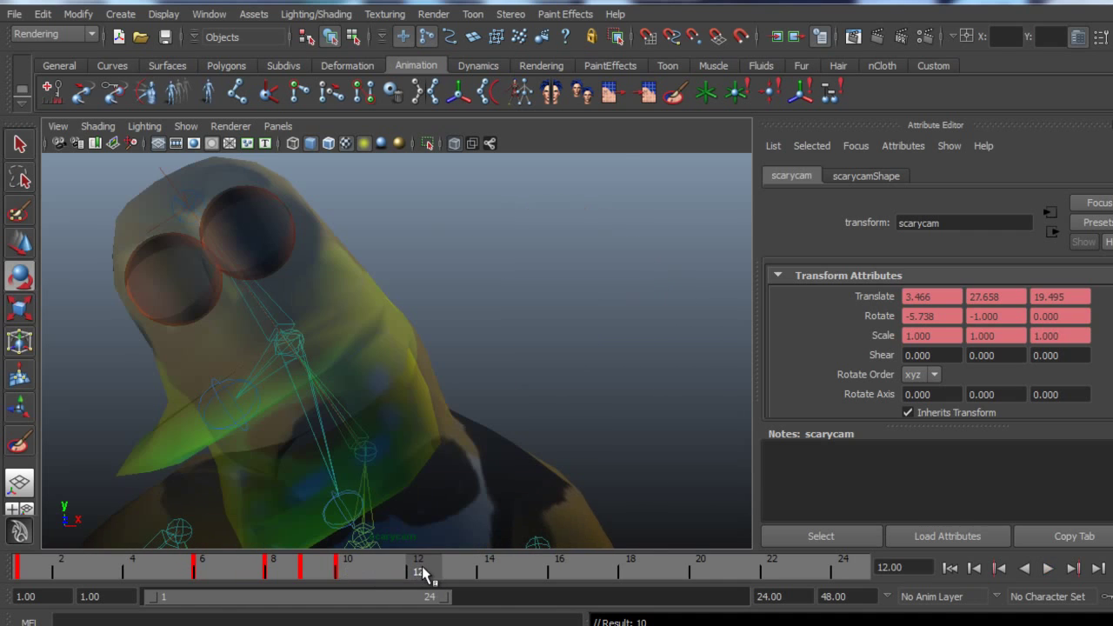
alt+right_drag(410, 416, 330, 370)
key(s)
click(454, 566)
- Adjust scarycam at frames 14 and 15, moving closer to the head, and key frame 15
key(alt+v)
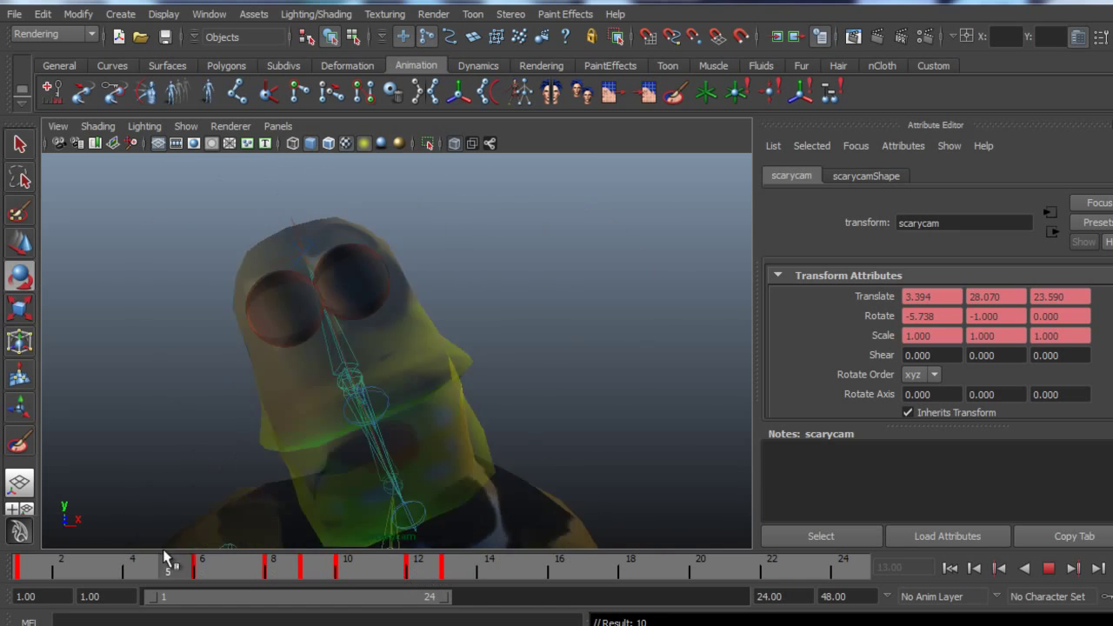
key(alt+v)
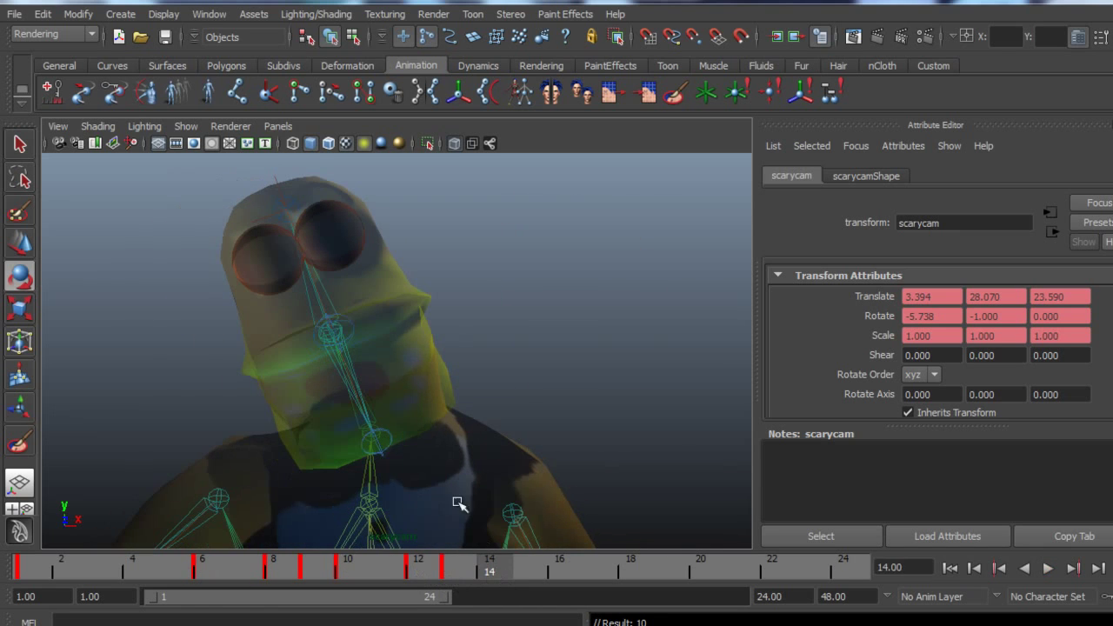
alt+drag(365, 375, 341, 374)
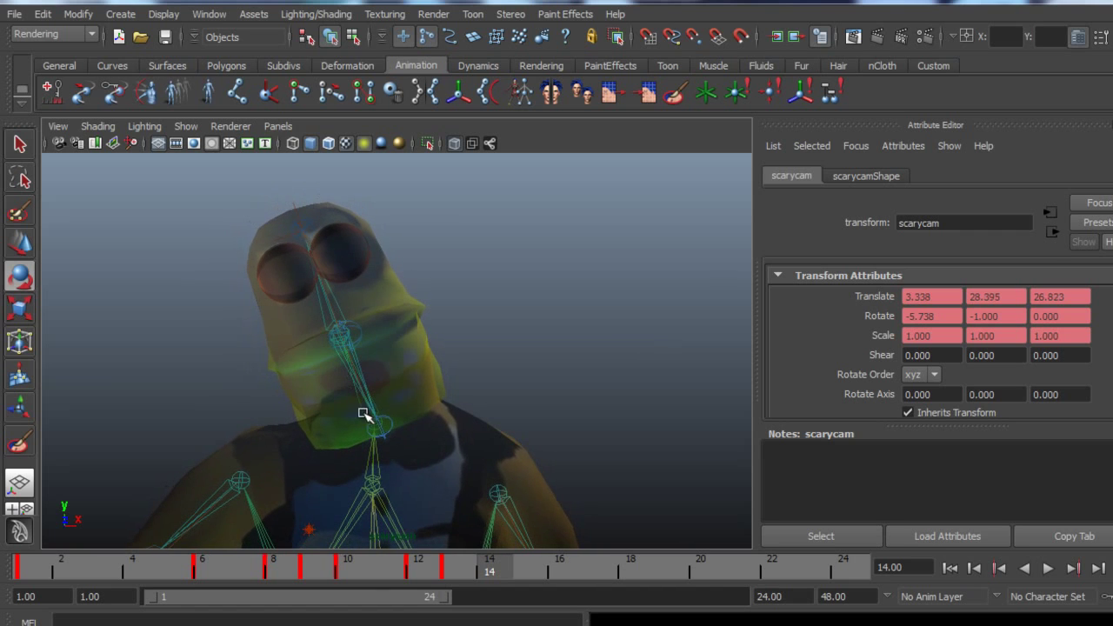
key(alt+v)
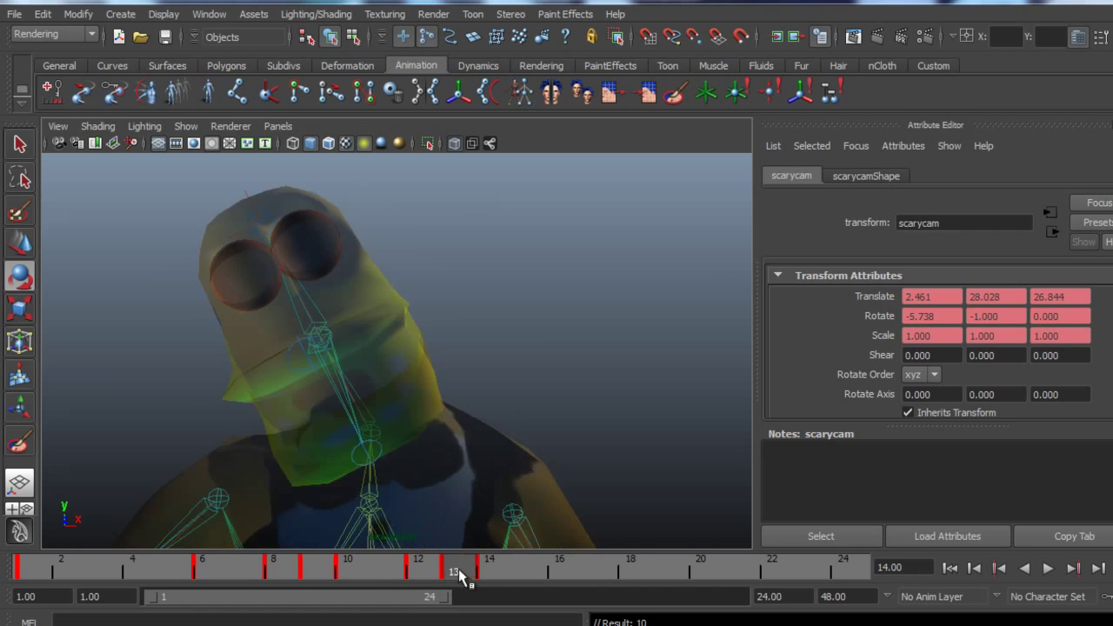
key(alt+v)
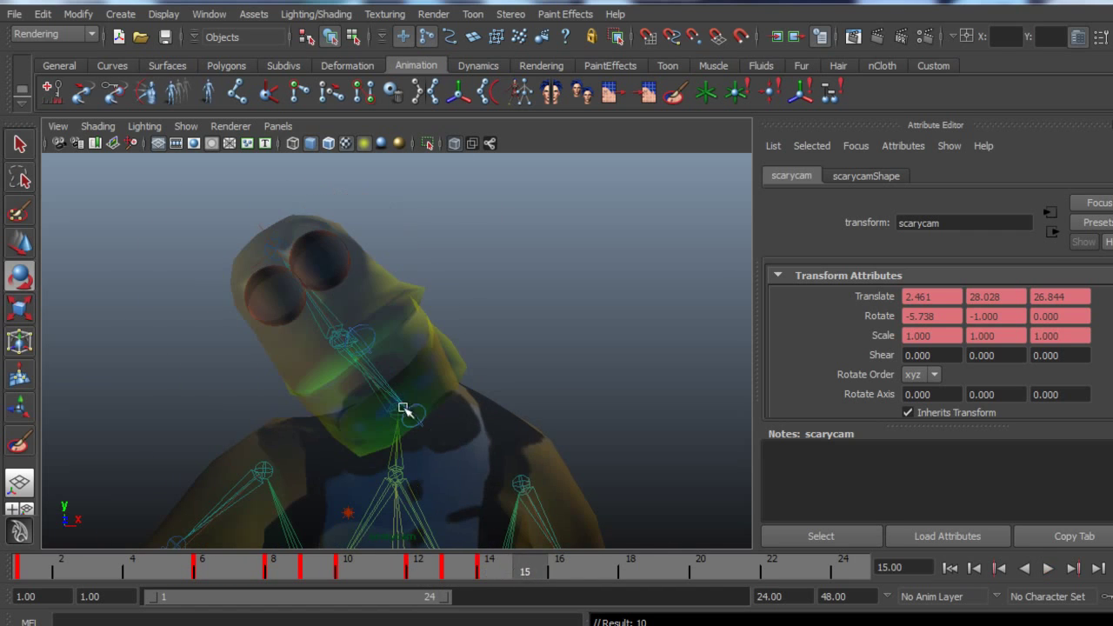
alt+drag(409, 410, 391, 389)
alt+right_drag(391, 389, 427, 398)
key(s)
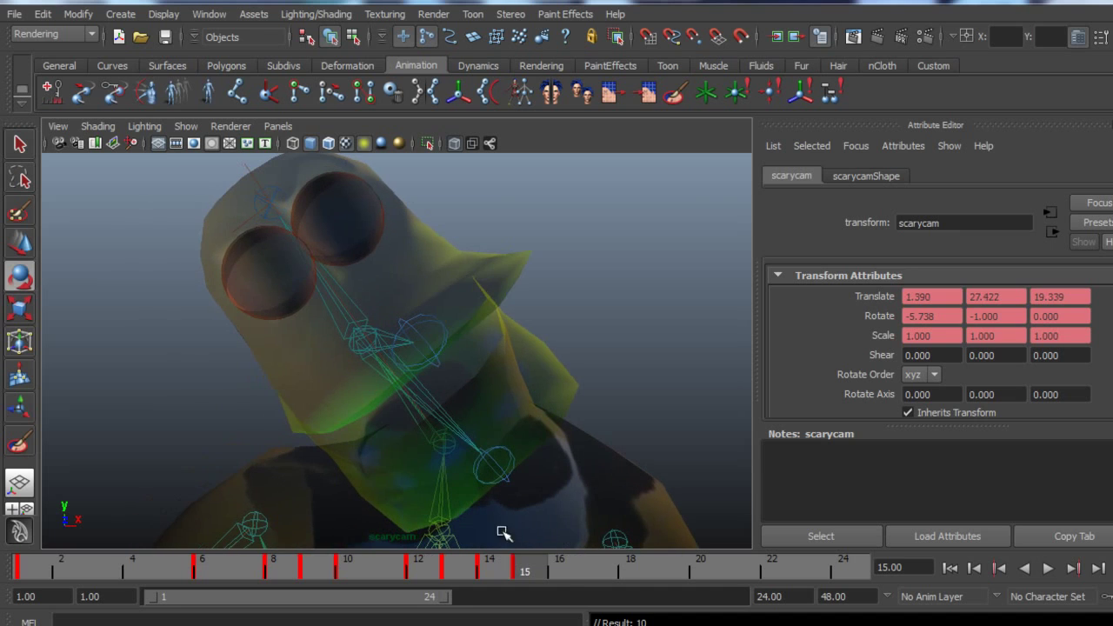
- Play through frame 16 and nudge the scarycam framing slightly left
key(alt+v)
key(alt+v)
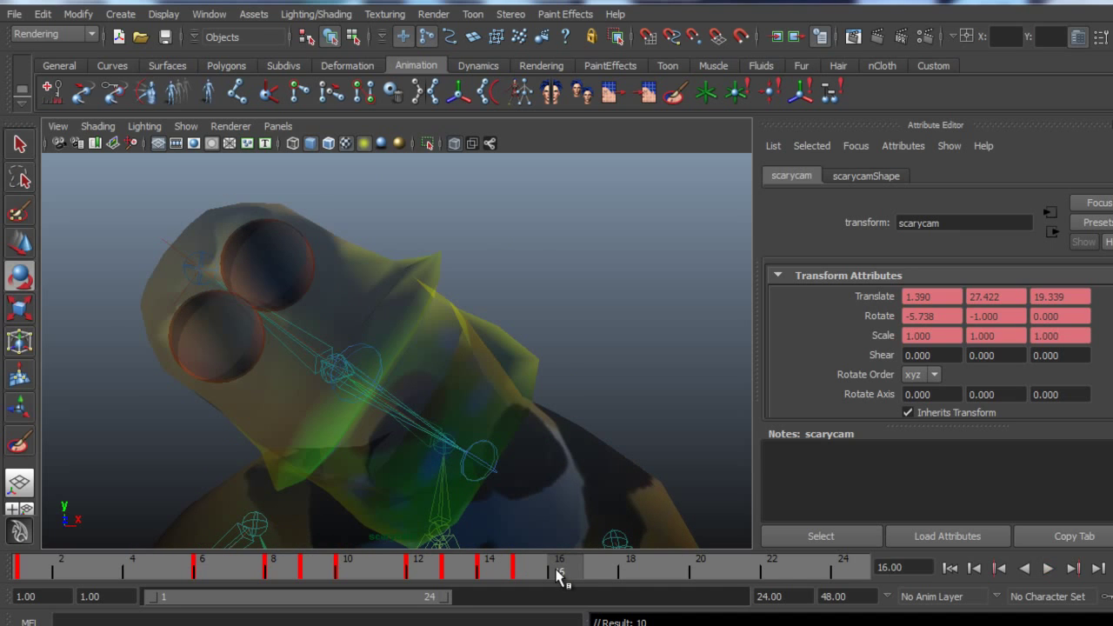
key(alt+v)
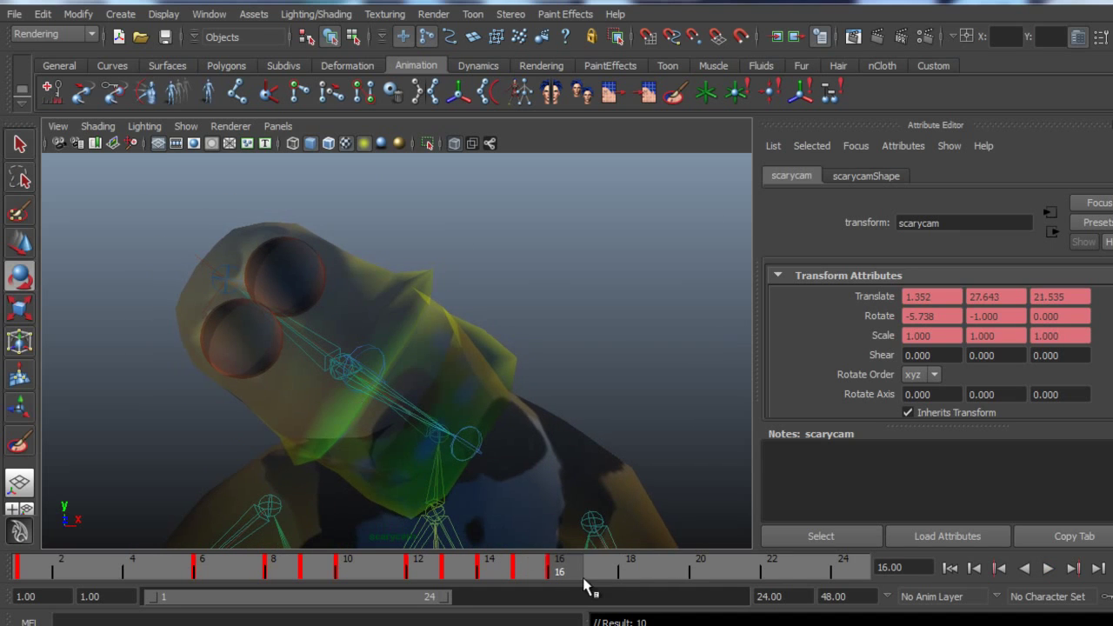
key(alt+v)
scroll(596, 423, down, 5)
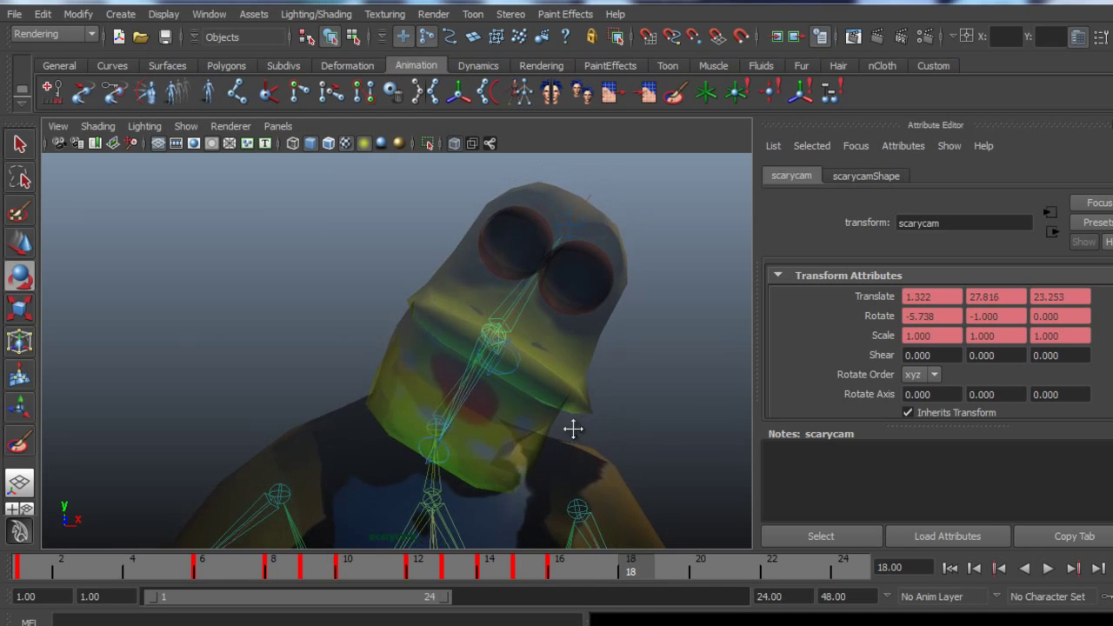
alt+middle_drag(557, 426, 538, 444)
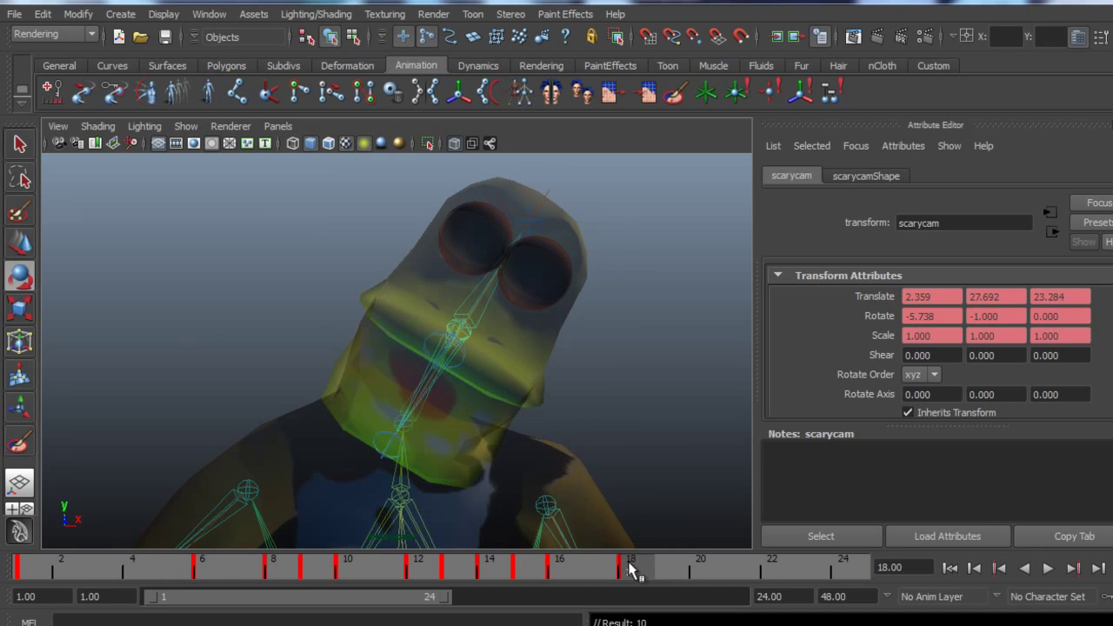
- Reframe scarycam on the duck at frames 20 and 22
drag(633, 570, 693, 571)
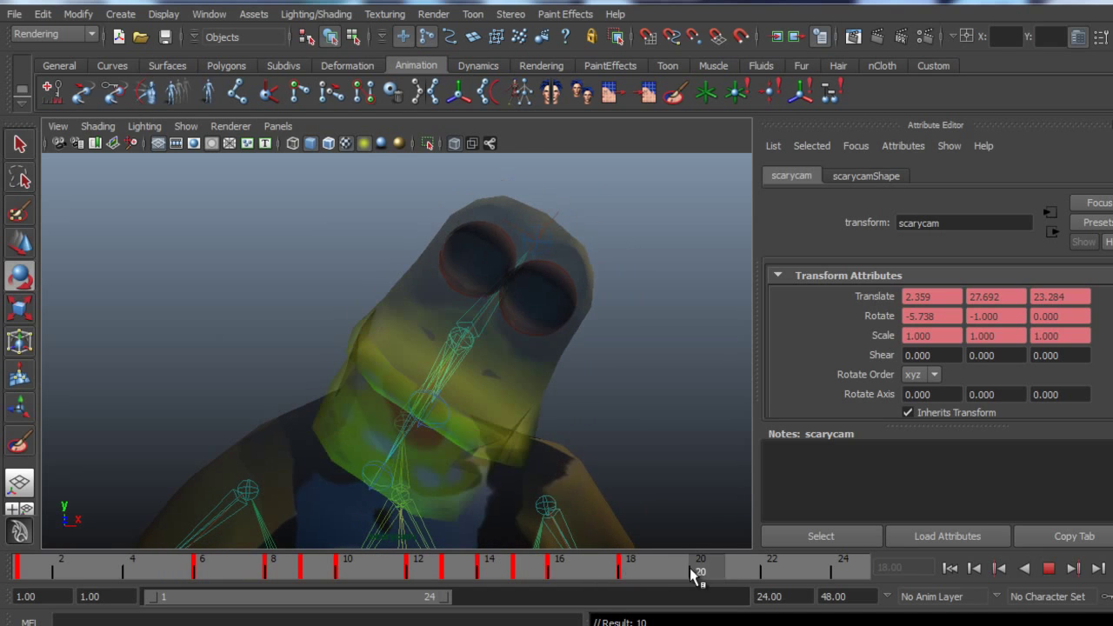
alt+middle_drag(512, 415, 520, 418)
scroll(519, 418, up, 5)
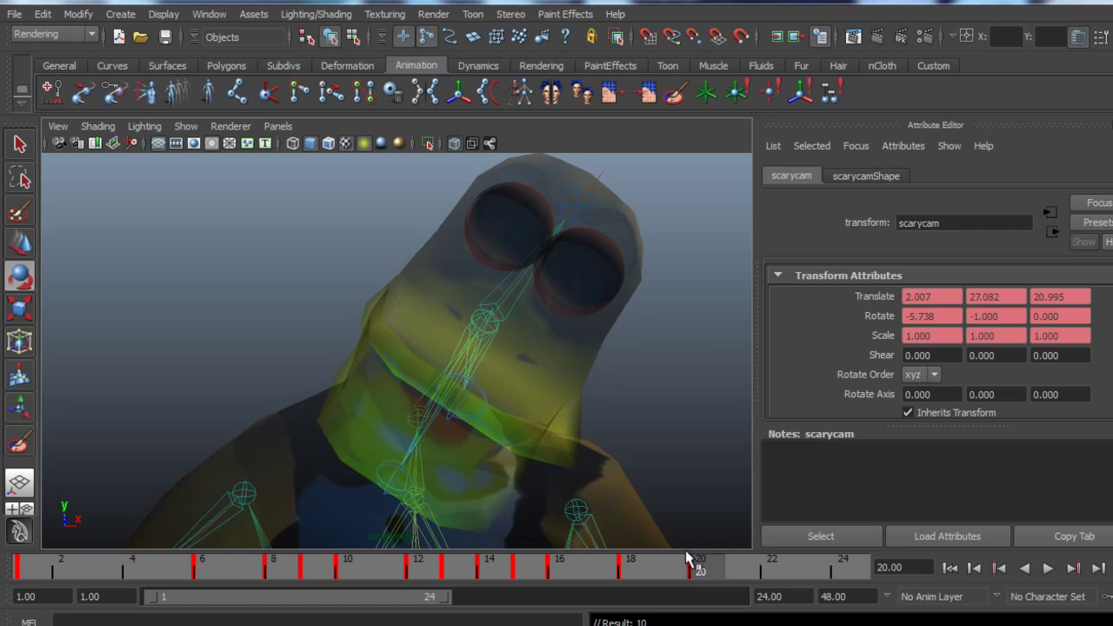
drag(722, 563, 761, 568)
alt+middle_drag(386, 360, 404, 376)
- Recentre scarycam on the duck's head at frame 24 and run a test render
drag(757, 566, 863, 575)
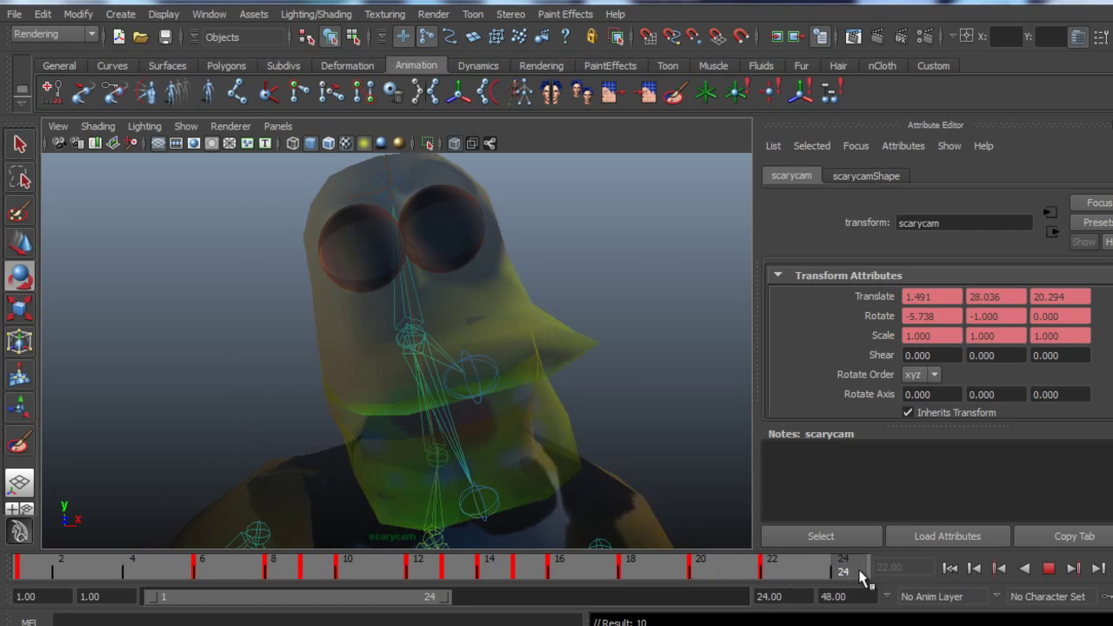
alt+middle_drag(562, 405, 484, 405)
alt+drag(485, 406, 475, 405)
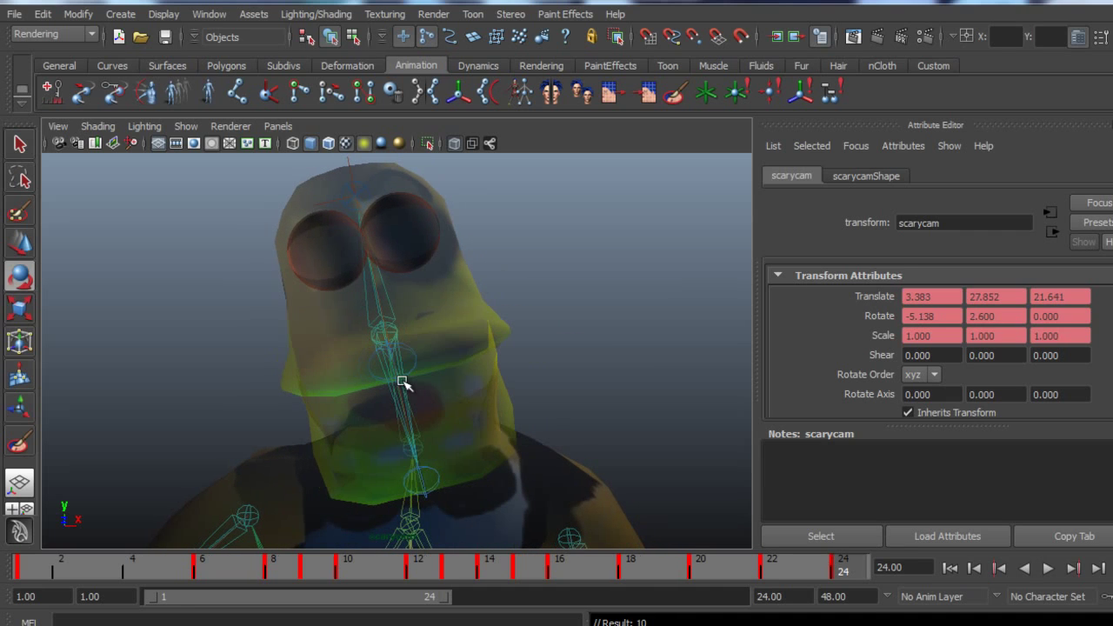
alt+middle_drag(401, 380, 409, 388)
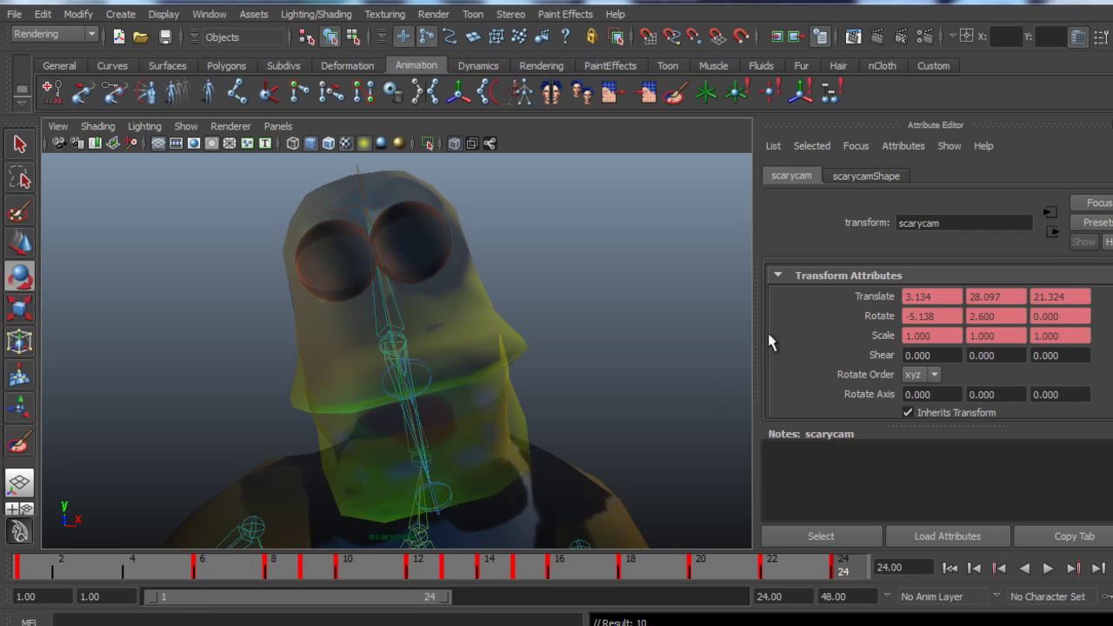
click(903, 42)
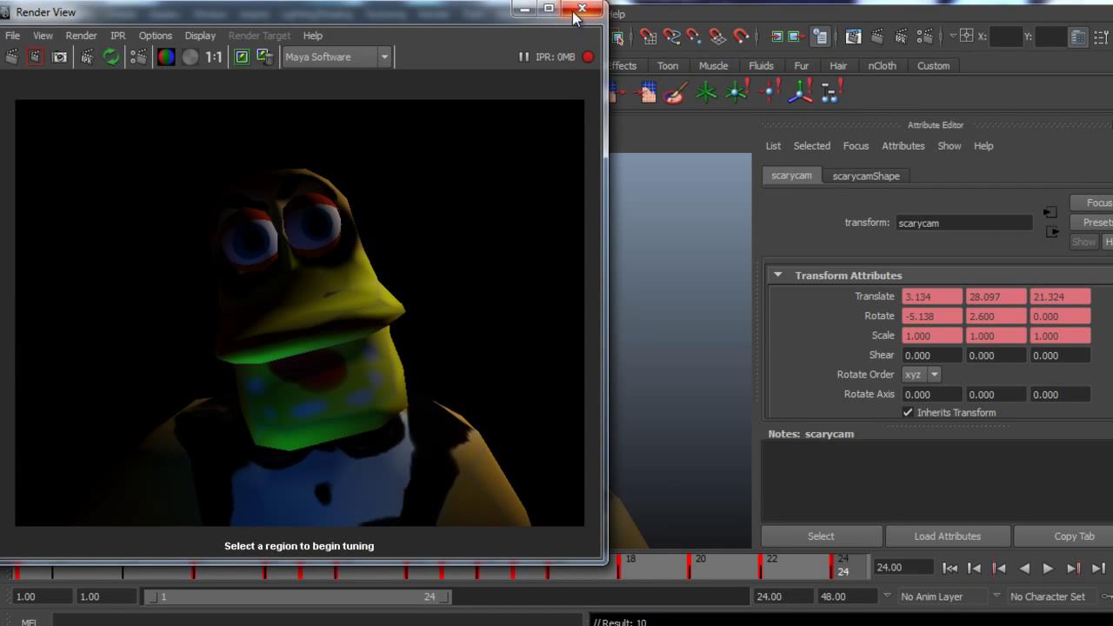
click(580, 10)
- Play and scrub the animation, touching up the scarycam framing at frame 21
key(alt+v)
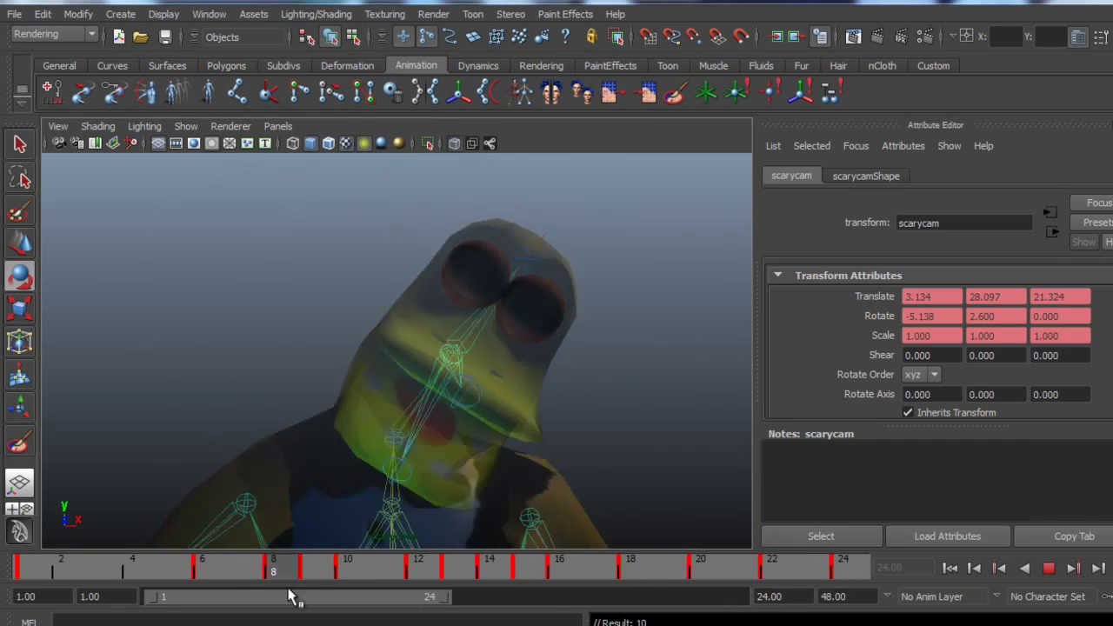
key(alt+v)
click(1042, 574)
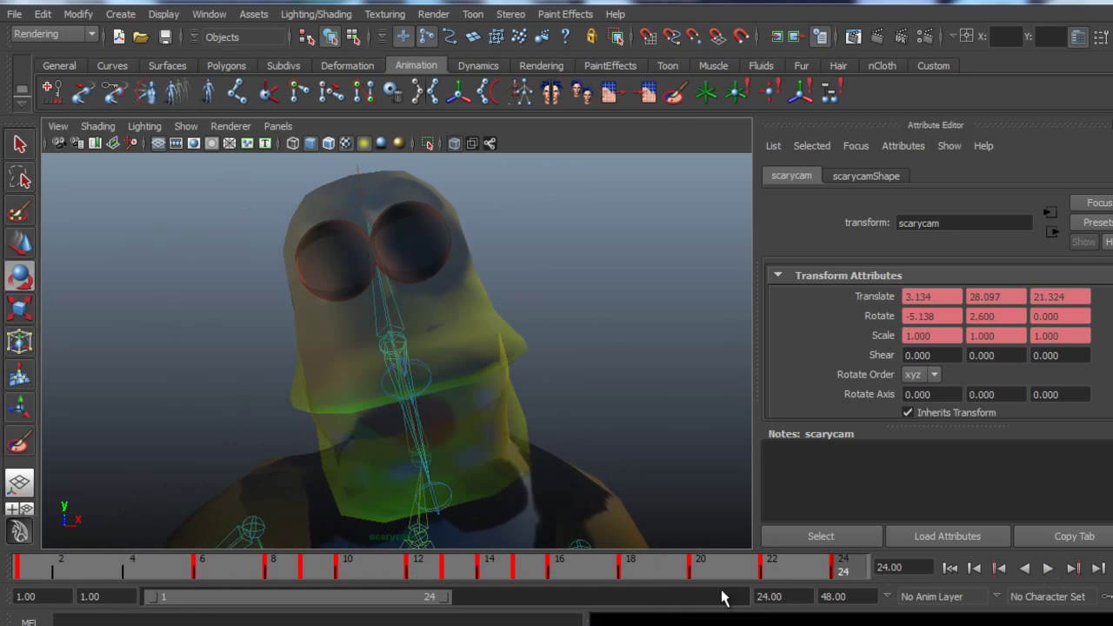
drag(564, 571, 735, 582)
alt+middle_drag(550, 456, 533, 461)
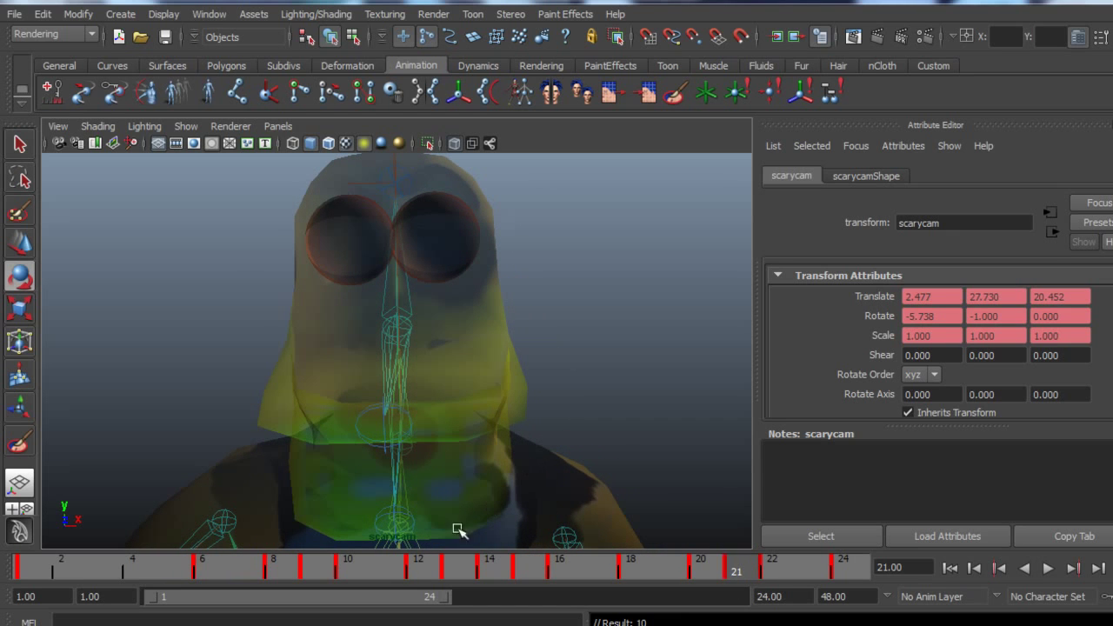
- Replay the shot from frame 1 and stop at frame 24
drag(382, 564, 7, 566)
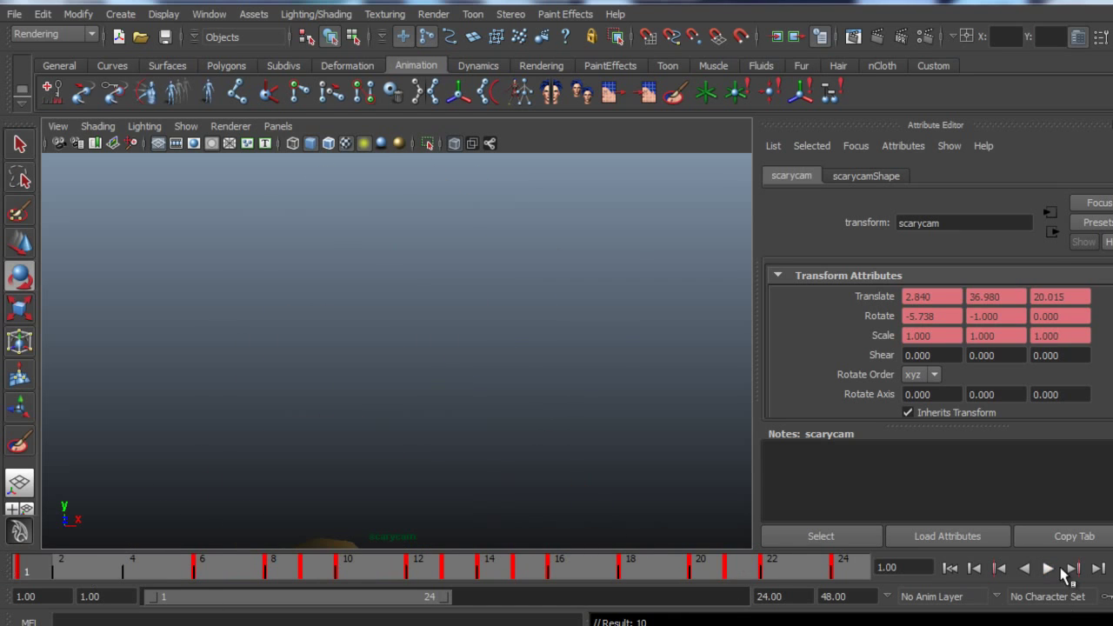
click(1048, 568)
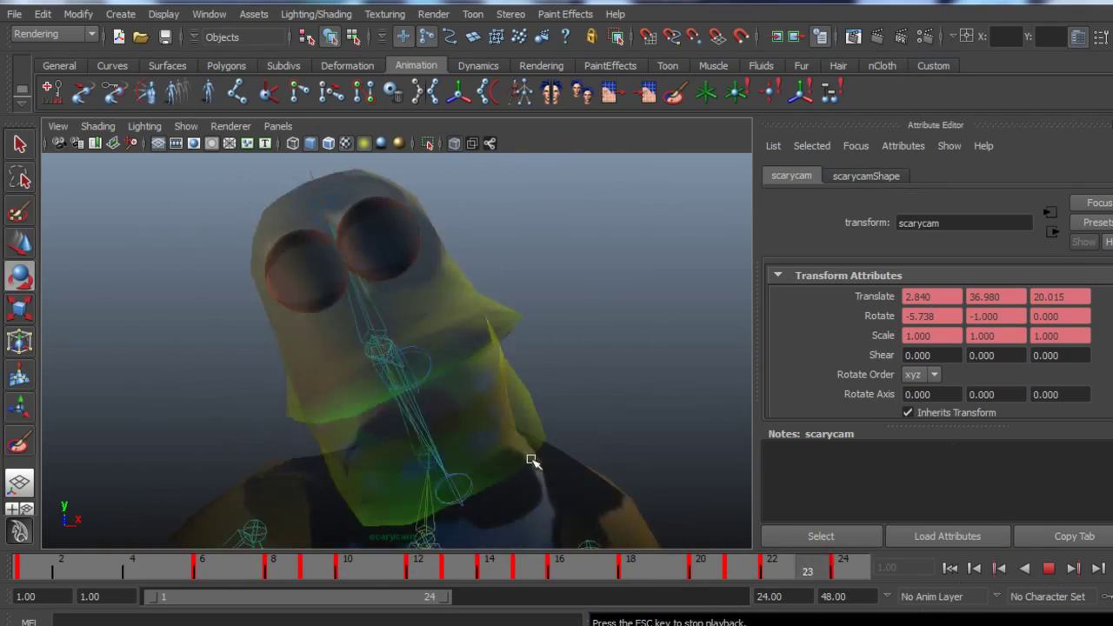
click(1048, 569)
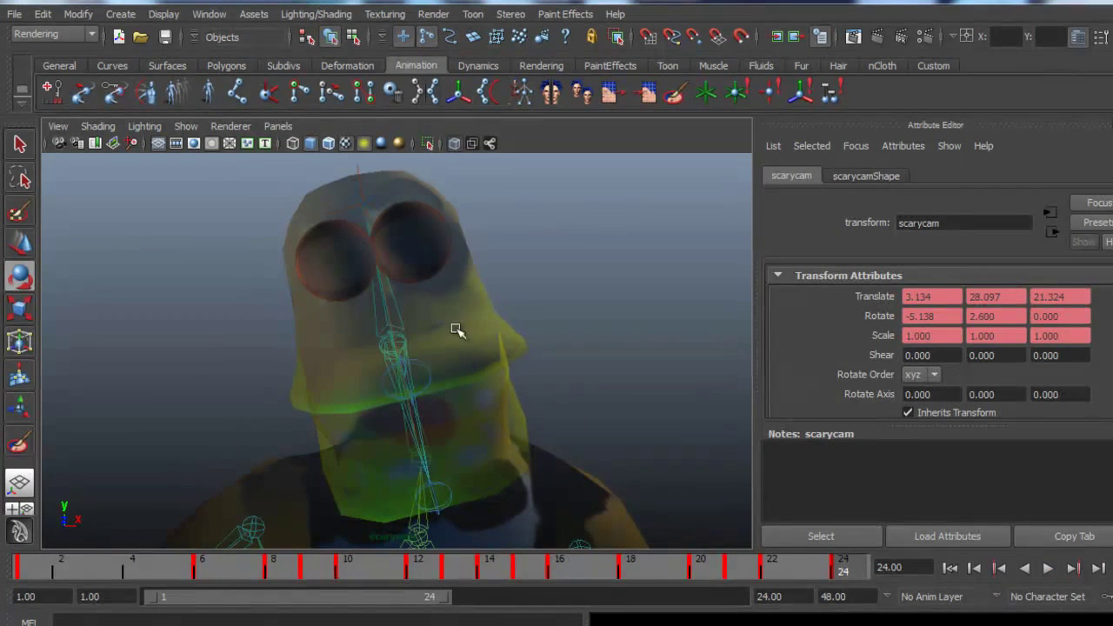
click(435, 14)
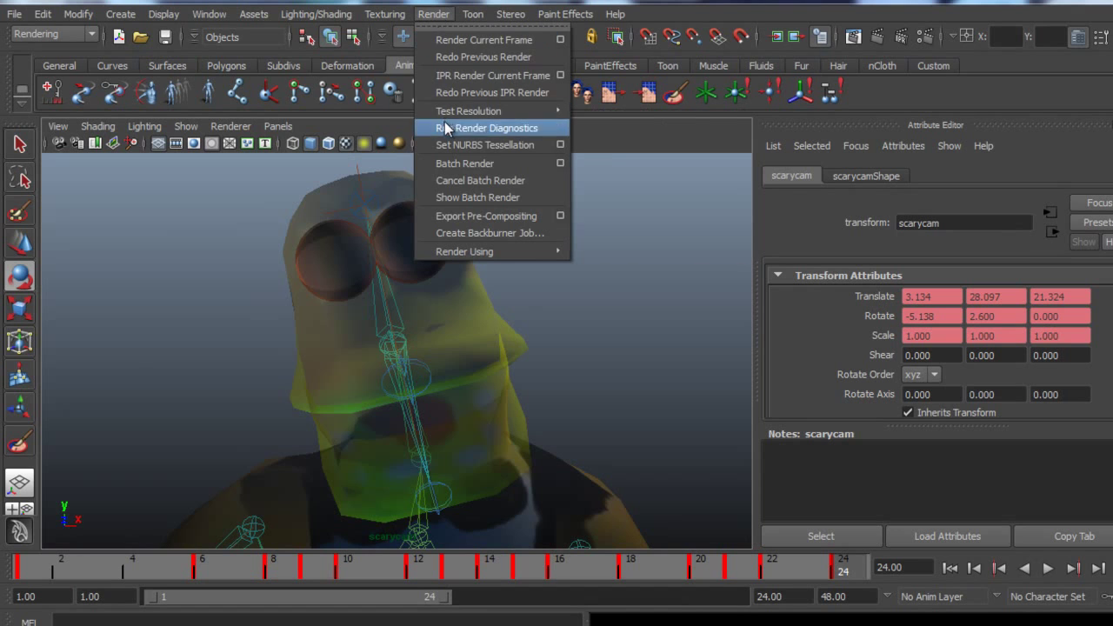
- In Render Settings, set the image format to PNG (png) and frame extension to name.#.ext
click(927, 44)
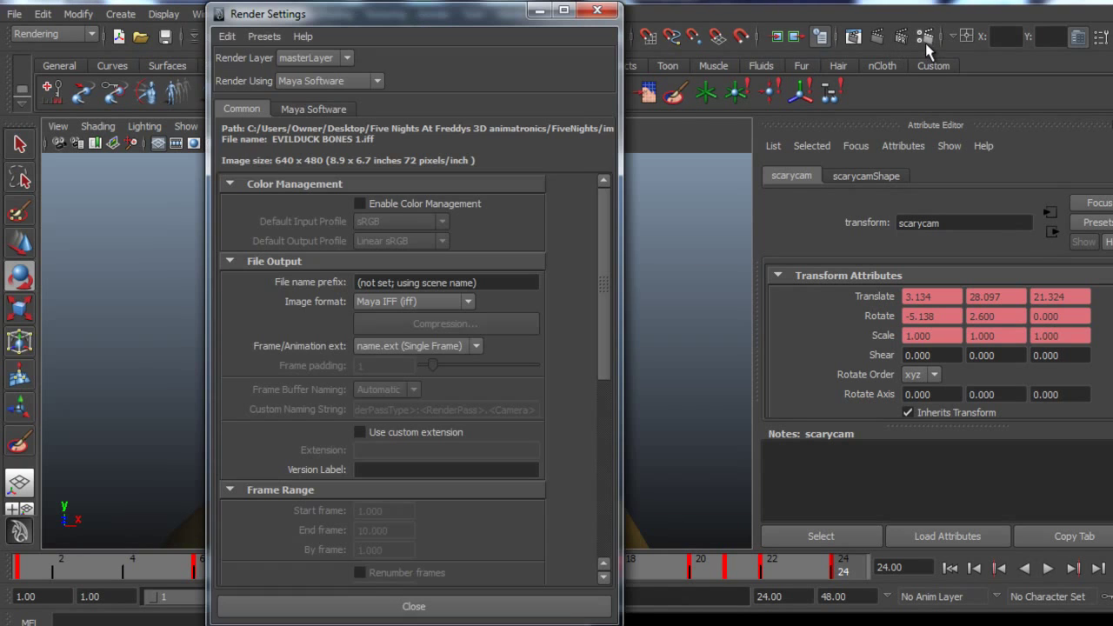
click(467, 301)
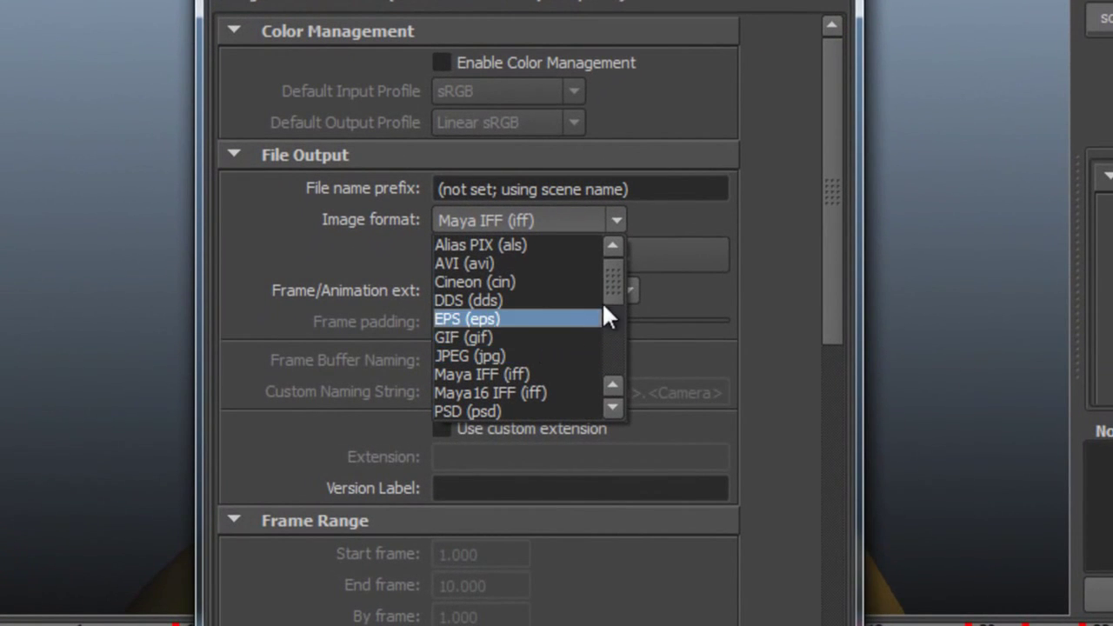
click(515, 347)
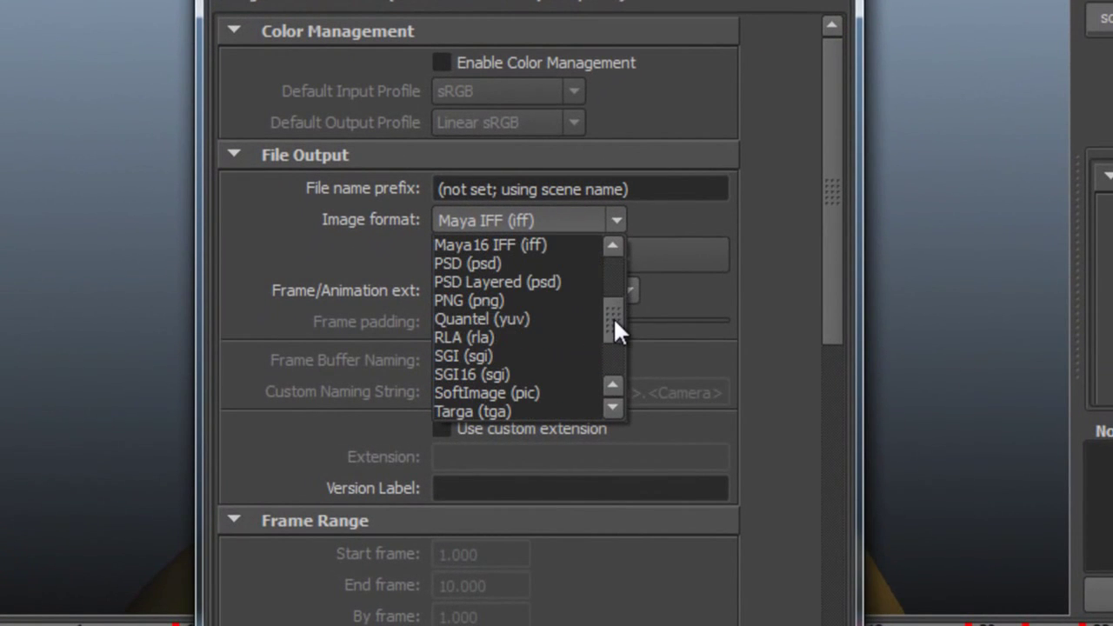
click(540, 301)
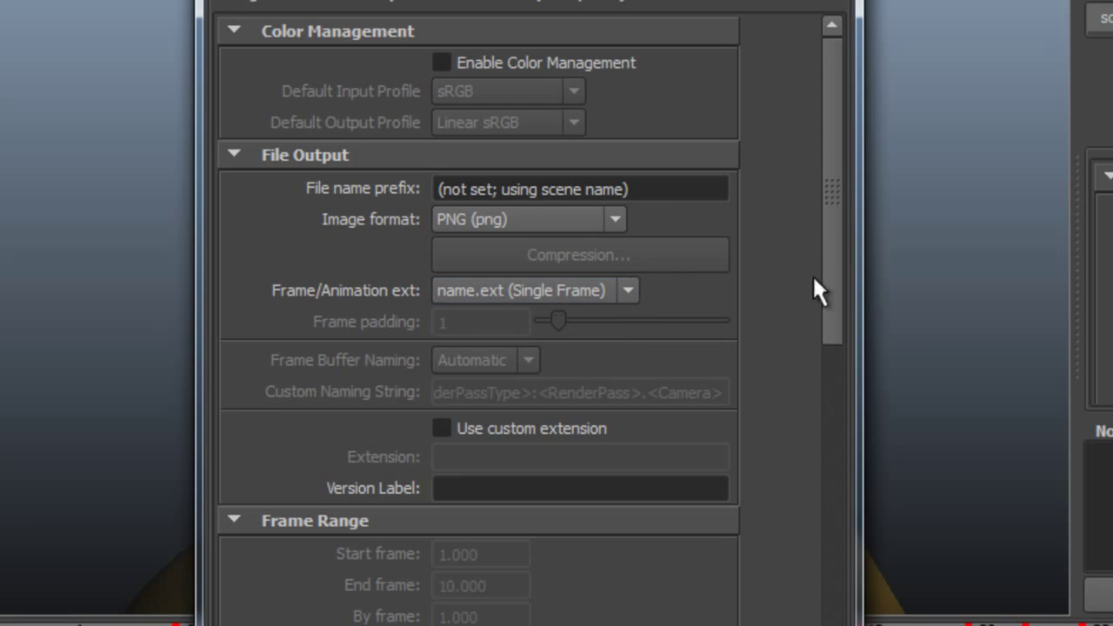
click(627, 291)
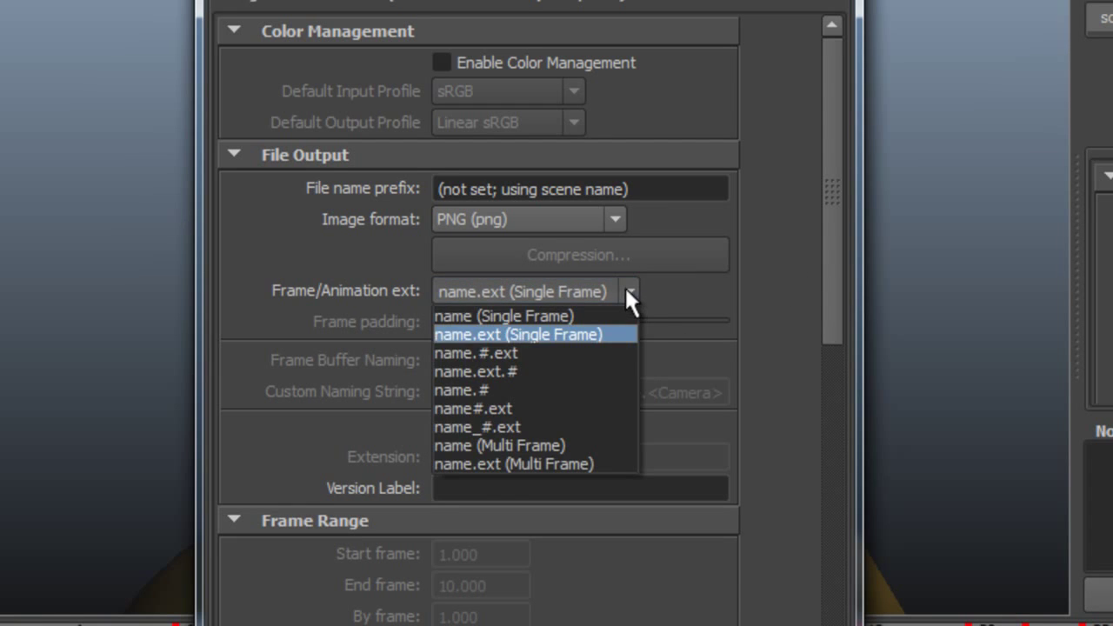
click(544, 352)
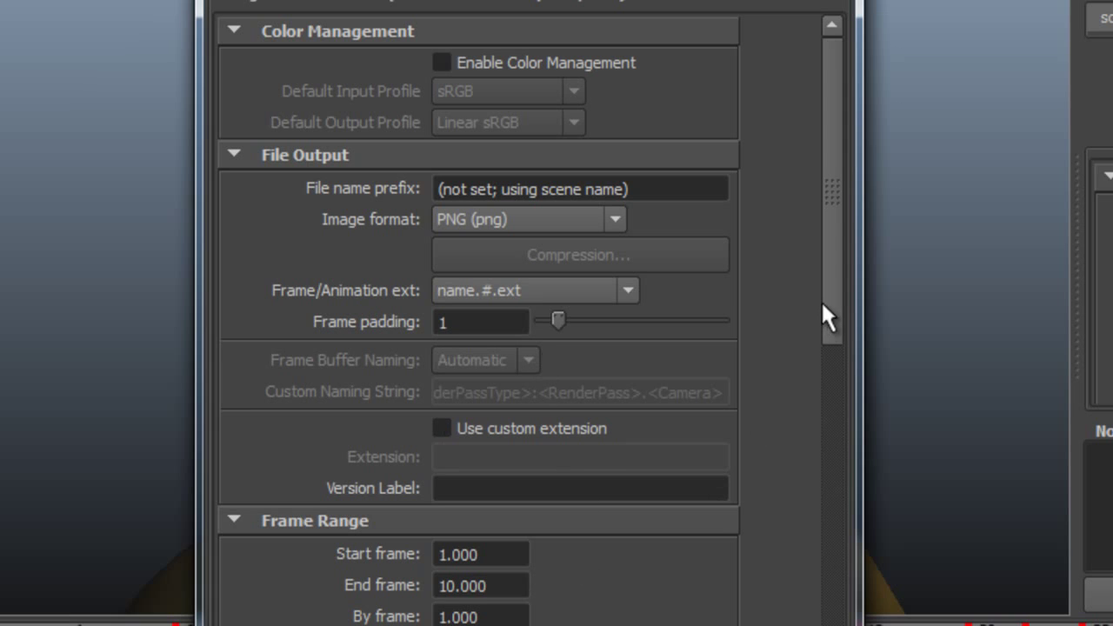
- Set end frame 24 and renderable camera scarycam, close Render Settings, and start Batch Render
drag(824, 317, 823, 404)
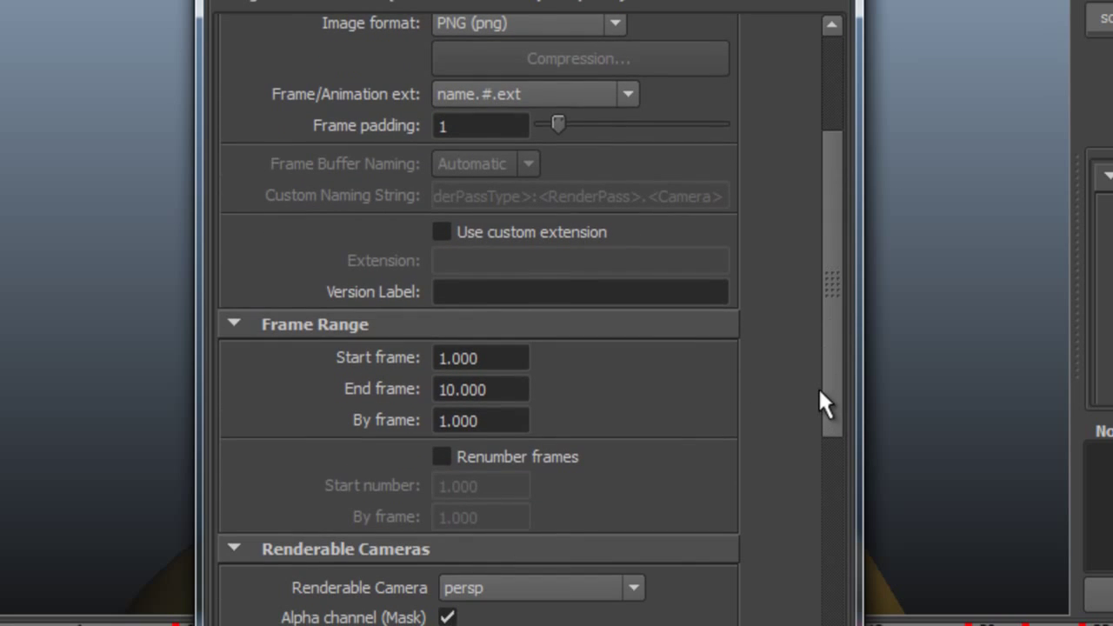
click(453, 389)
text(24)
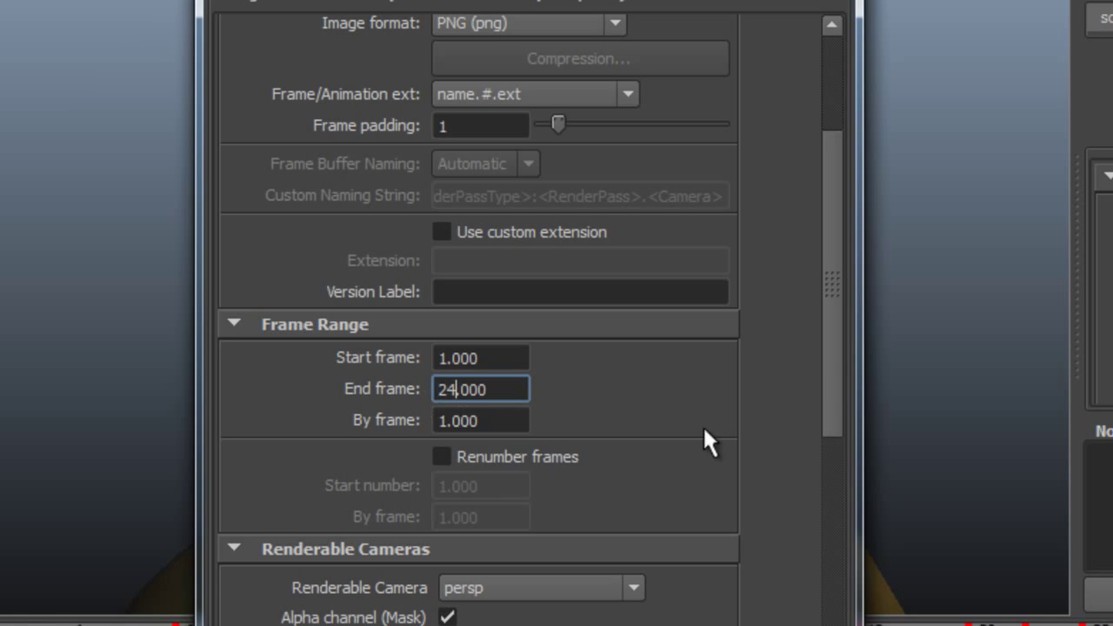
scroll(826, 412, down, 5)
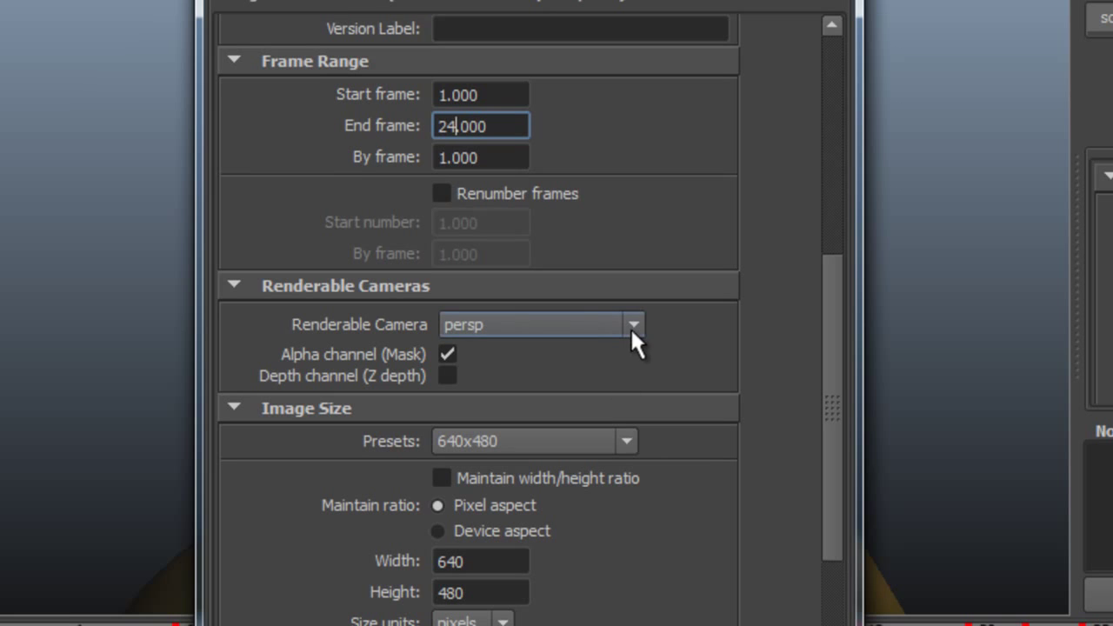
click(634, 327)
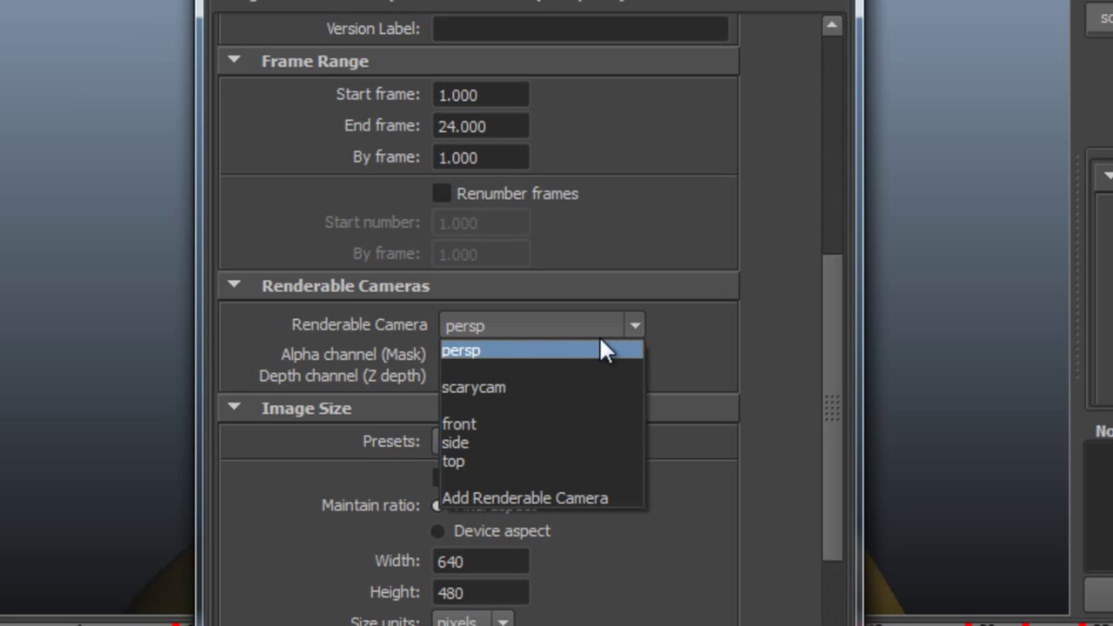
click(522, 387)
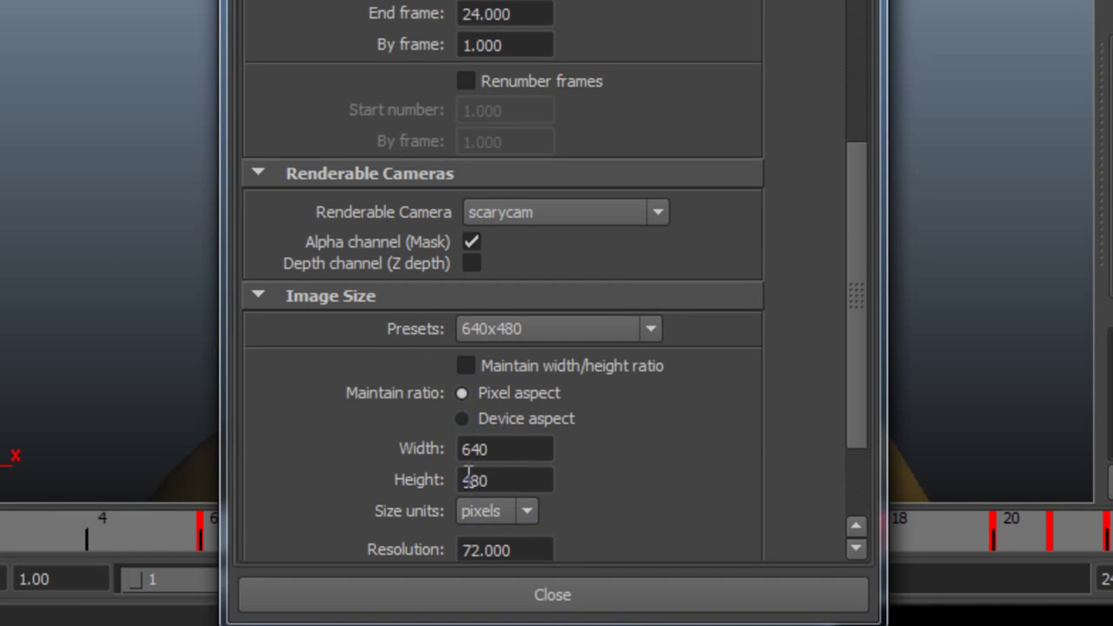
click(557, 600)
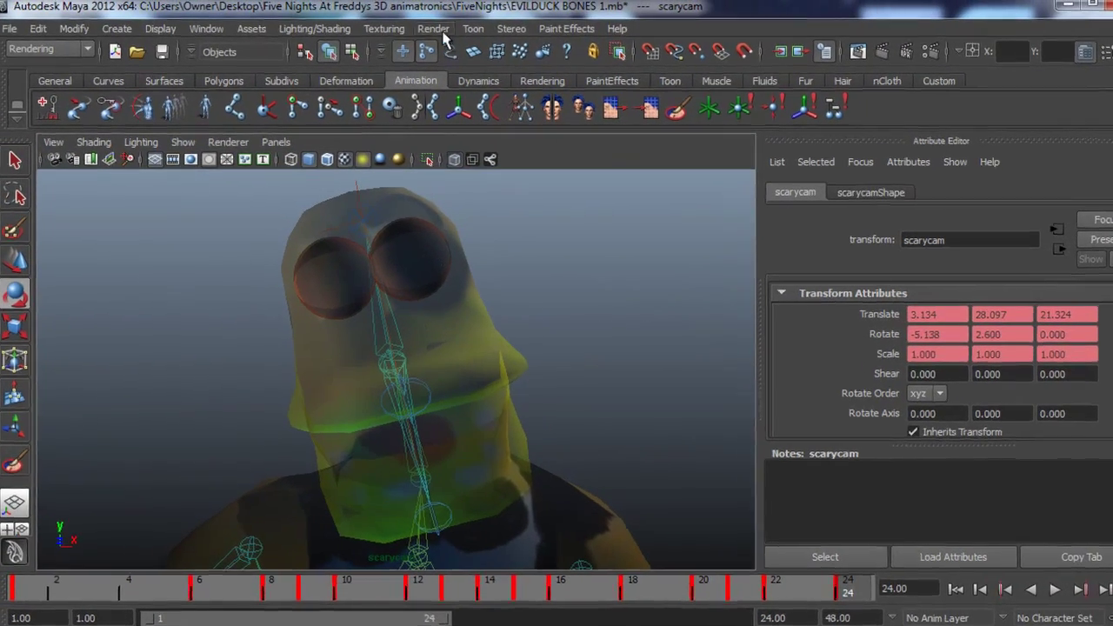
click(425, 28)
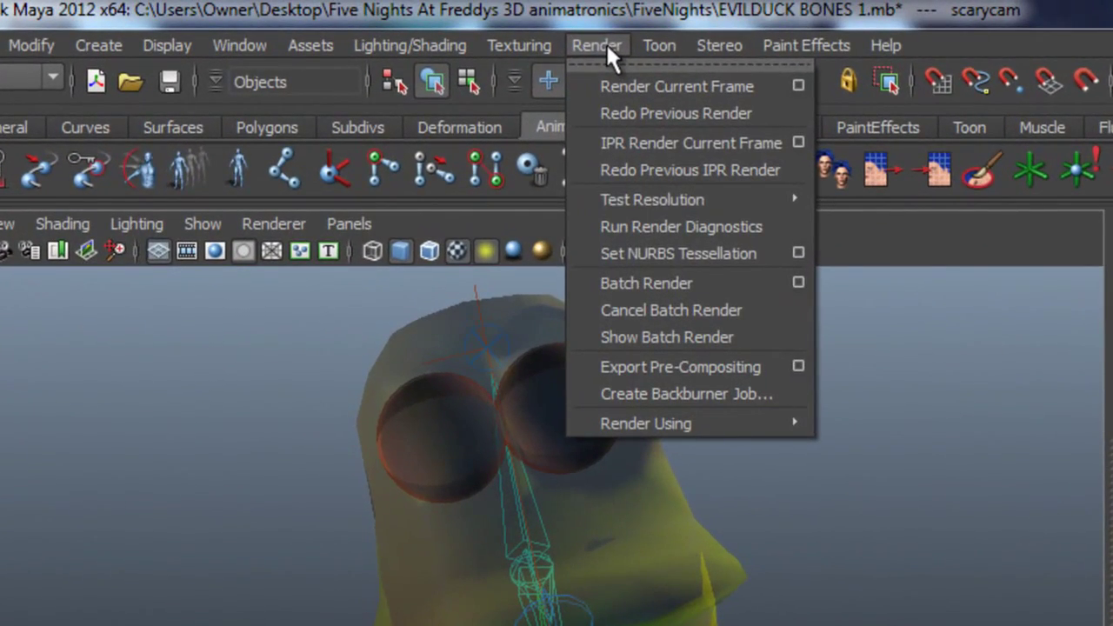
click(656, 283)
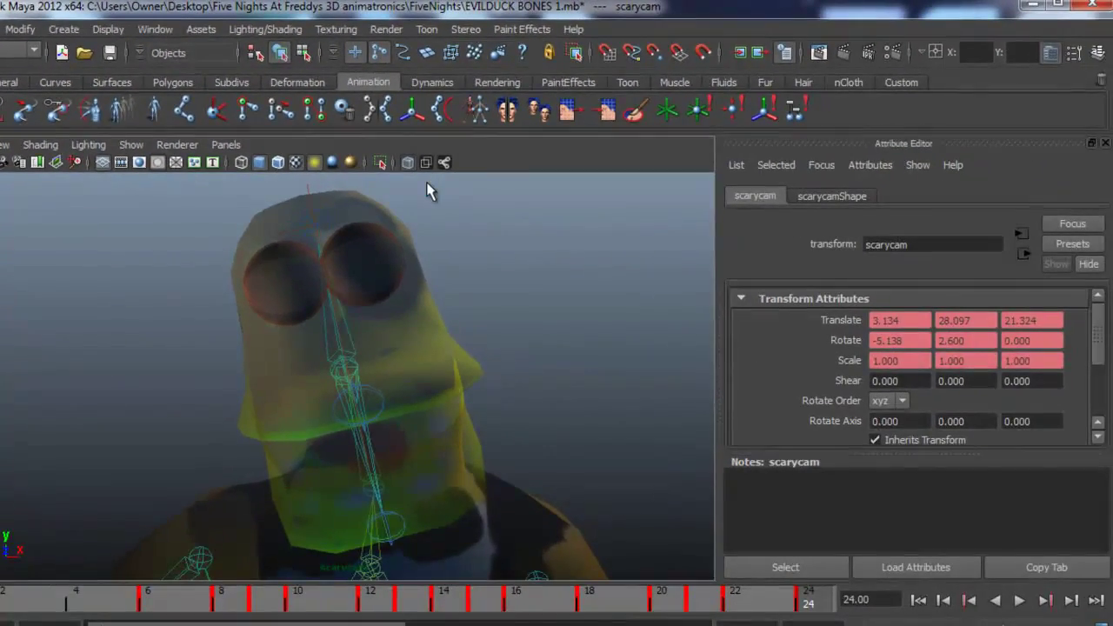